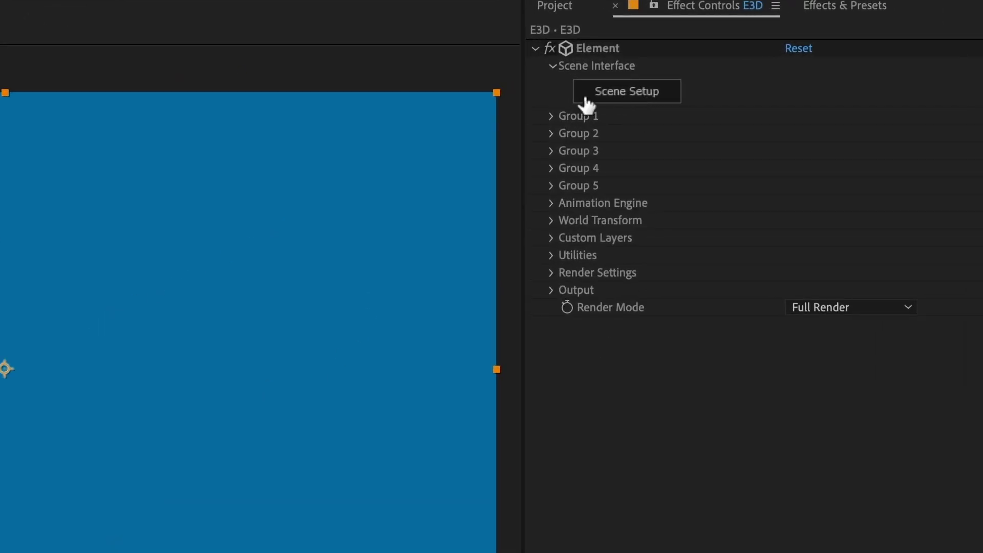
# Step: Open Element 3D's Scene Setup window from the effect's Scene Interface
pyautogui.click(586, 100)
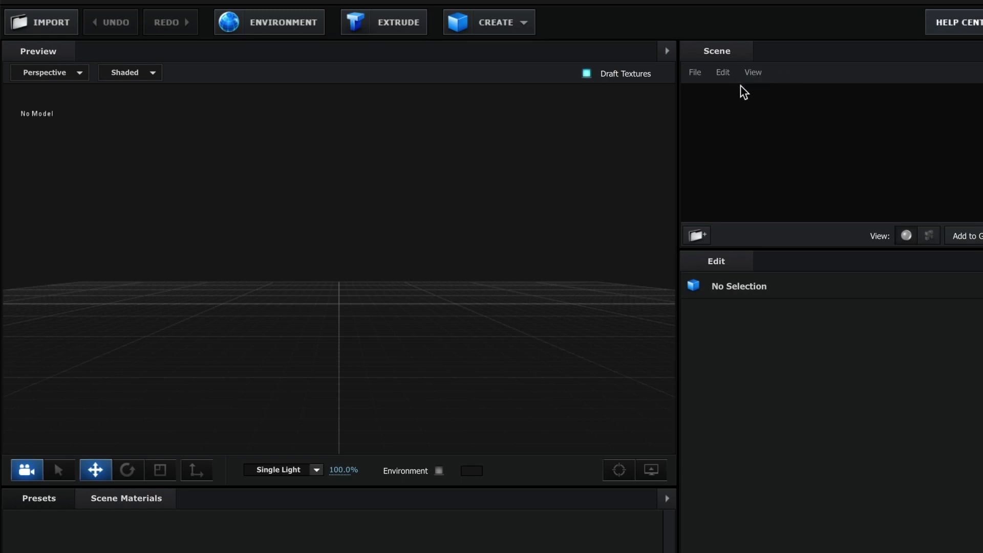
# Step: Add a sphere primitive, then expand it and select its Default material
pyautogui.click(485, 32)
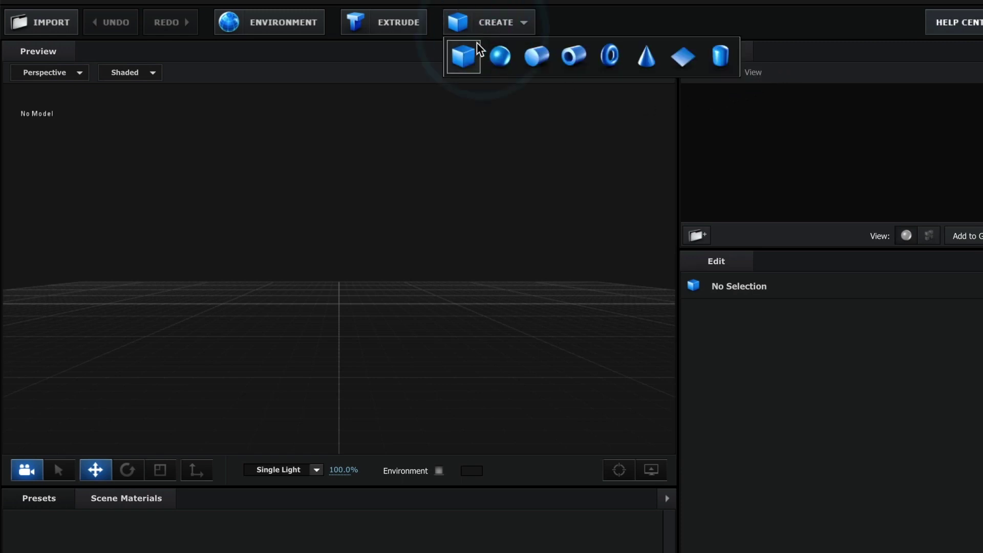
pyautogui.click(500, 56)
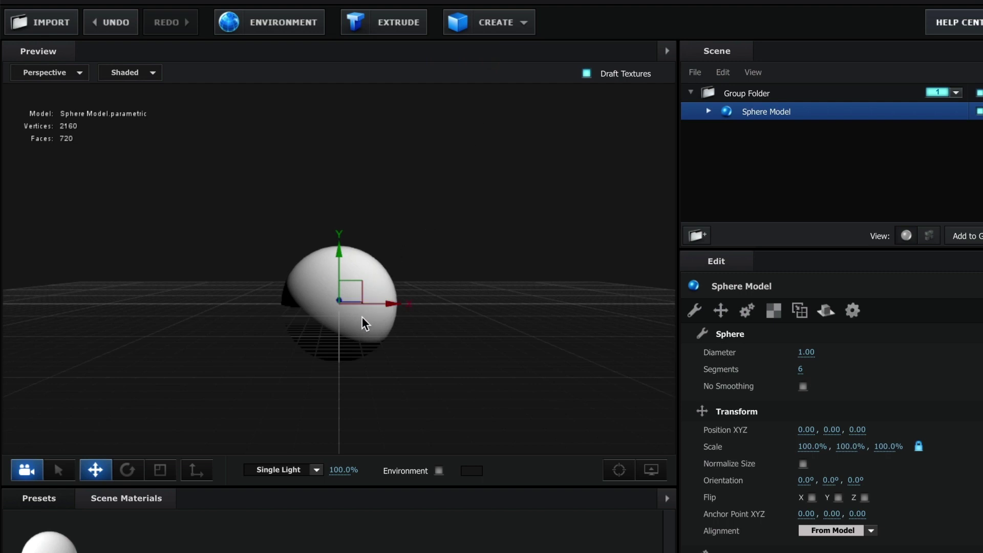
pyautogui.click(708, 113)
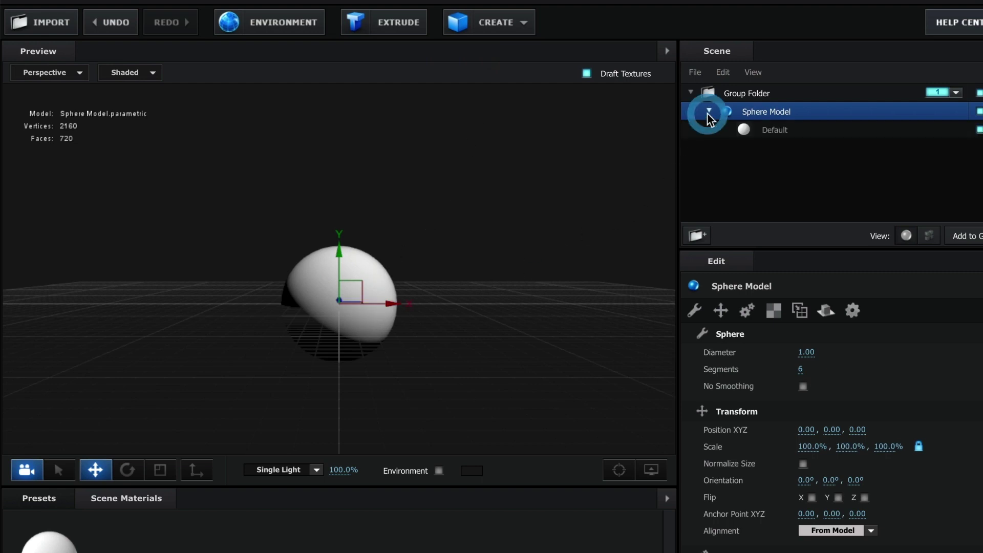
pyautogui.click(778, 130)
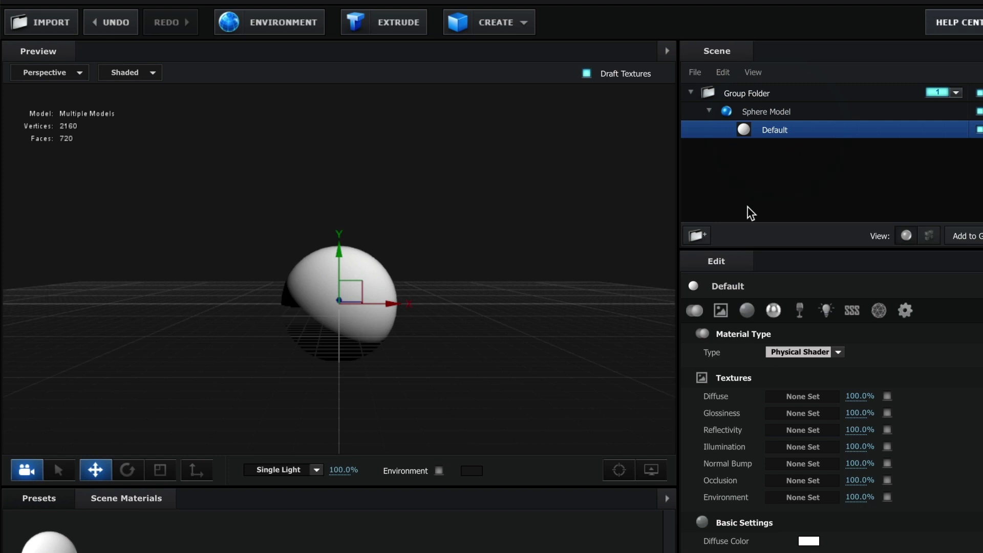
# Step: Load kloppenheim_06_4k.jpg from Desktop > Projects > HDR as the sphere's Diffuse texture
pyautogui.click(782, 397)
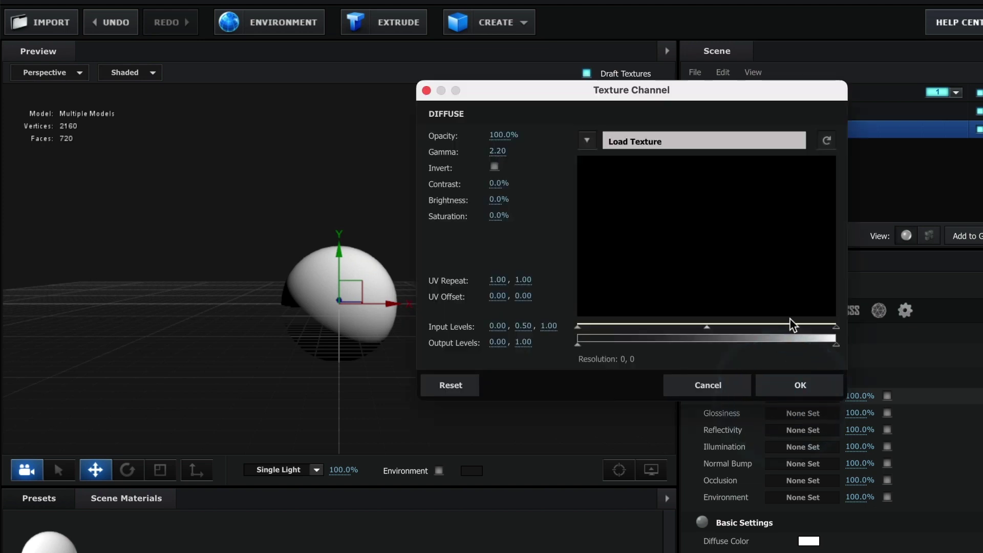
pyautogui.click(709, 138)
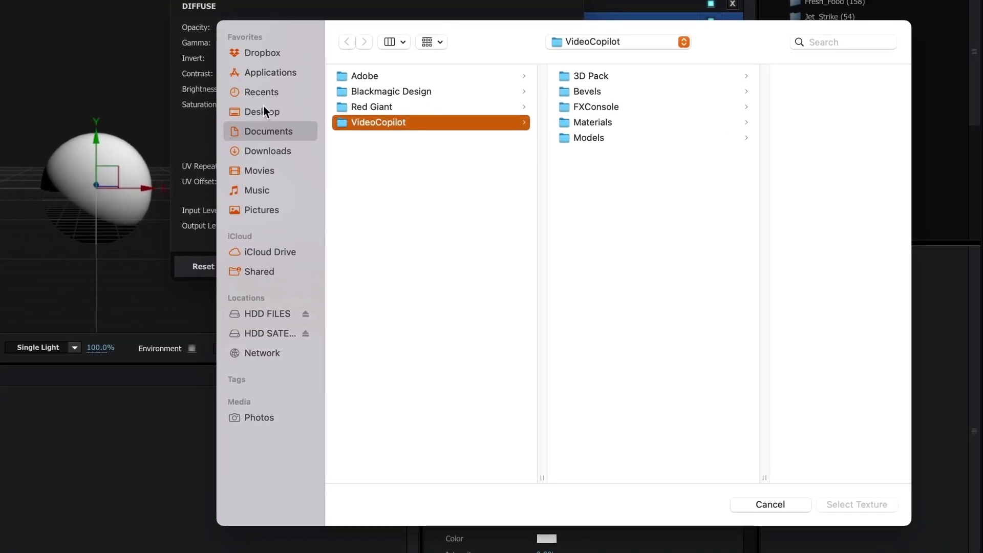
pyautogui.click(263, 110)
pyautogui.click(408, 75)
pyautogui.click(588, 77)
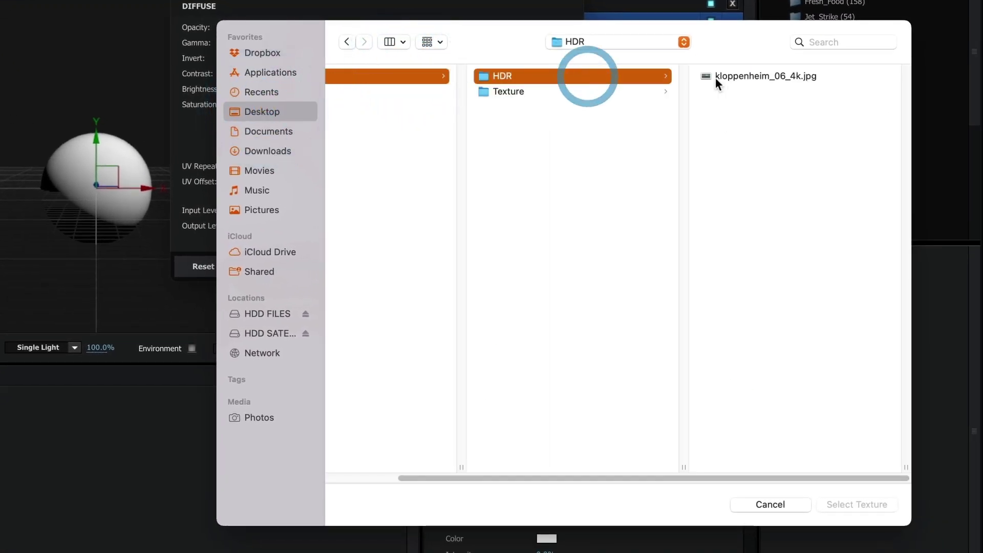
pyautogui.click(743, 78)
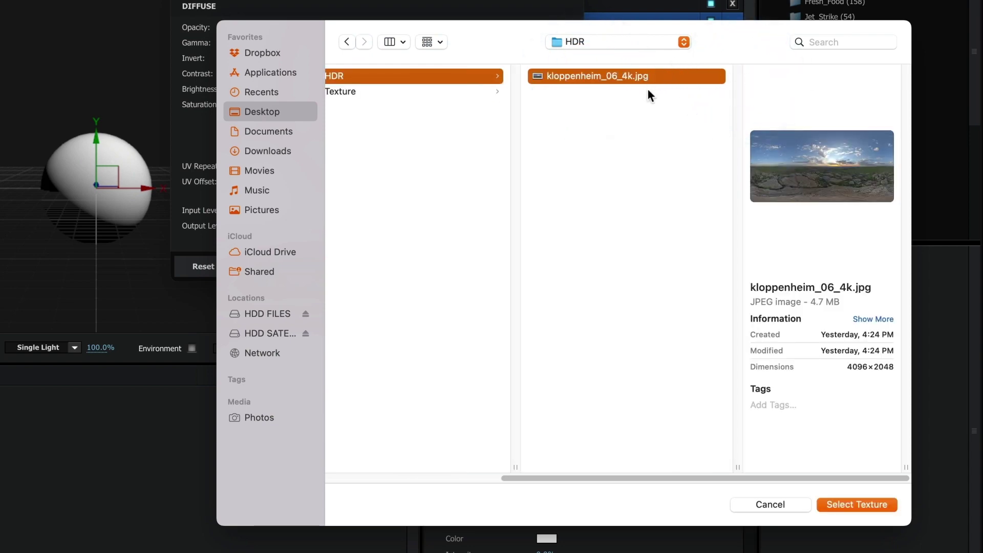
pyautogui.click(853, 502)
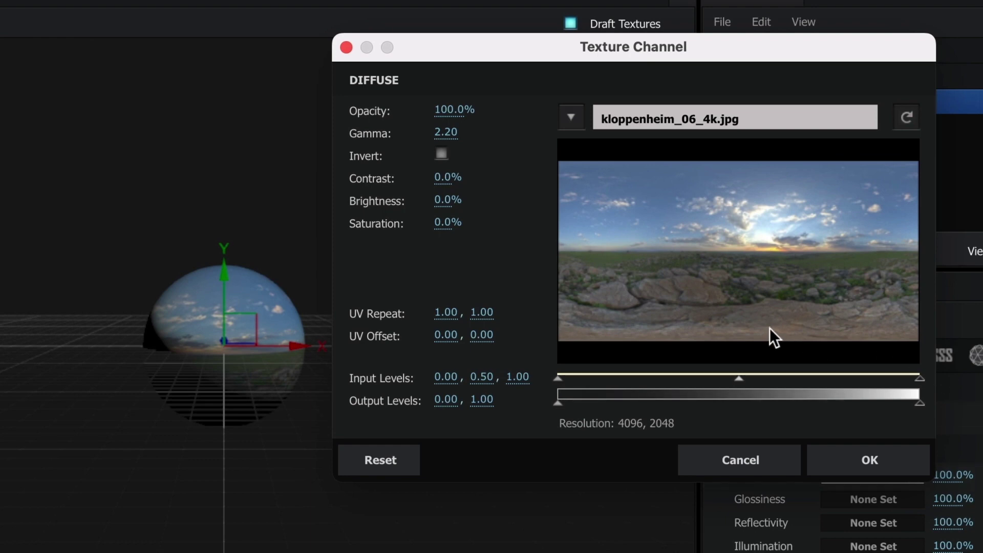
pyautogui.click(847, 461)
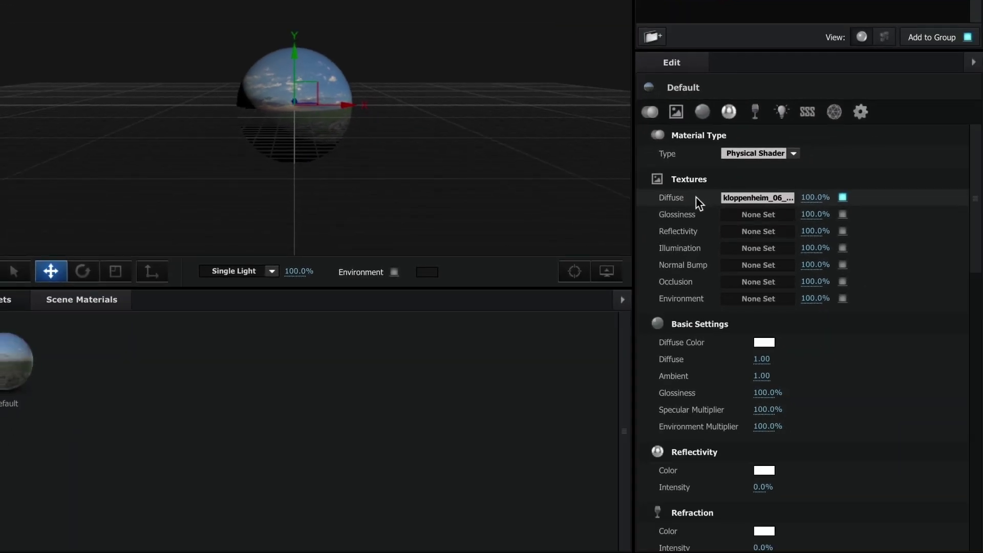
# Step: Set the material's Diffuse to 0 and its Illumination Intensity to 100%
pyautogui.click(762, 359)
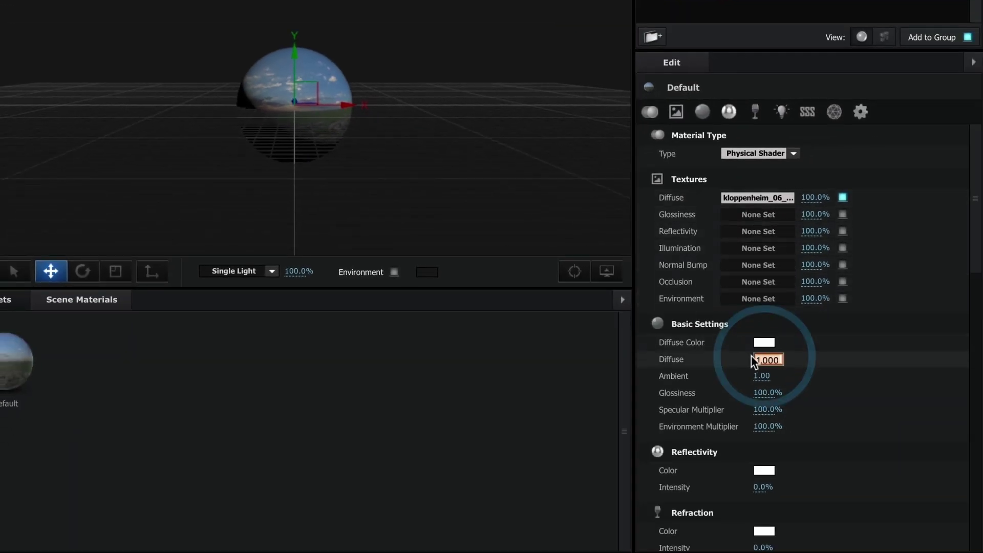
pyautogui.write('0')
pyautogui.press('Return')
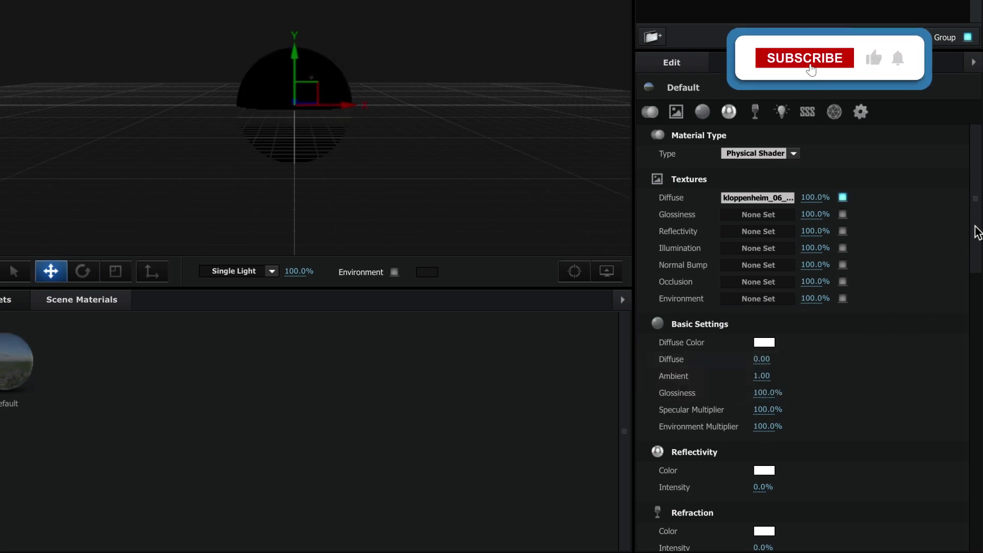
pyautogui.moveTo(976, 226); pyautogui.dragTo(979, 345)
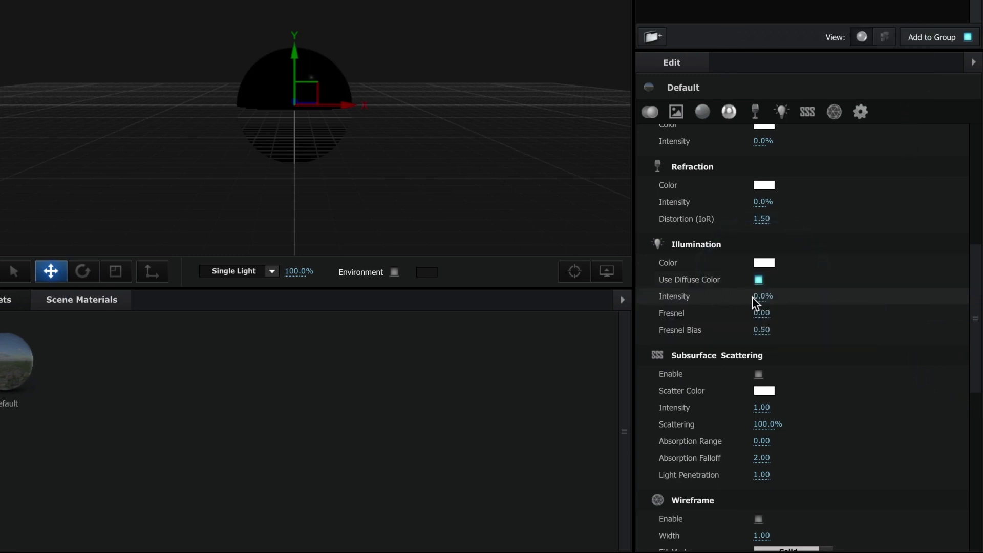
pyautogui.write('100')
pyautogui.press('Return')
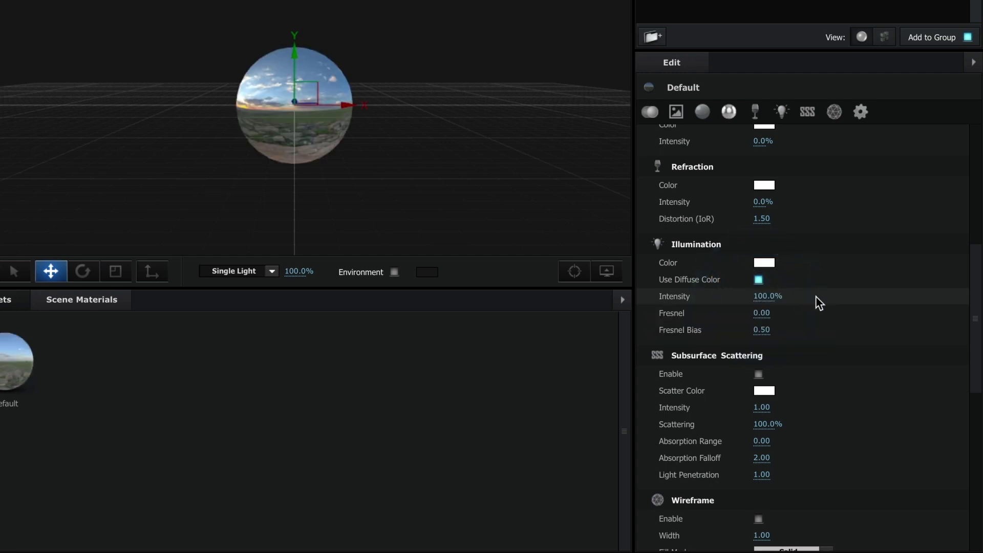
# Step: Disable reflections visibility and cast/receive shadows, set AO Mode to Ignore, enable Draw Backfaces
pyautogui.moveTo(972, 256); pyautogui.dragTo(975, 428)
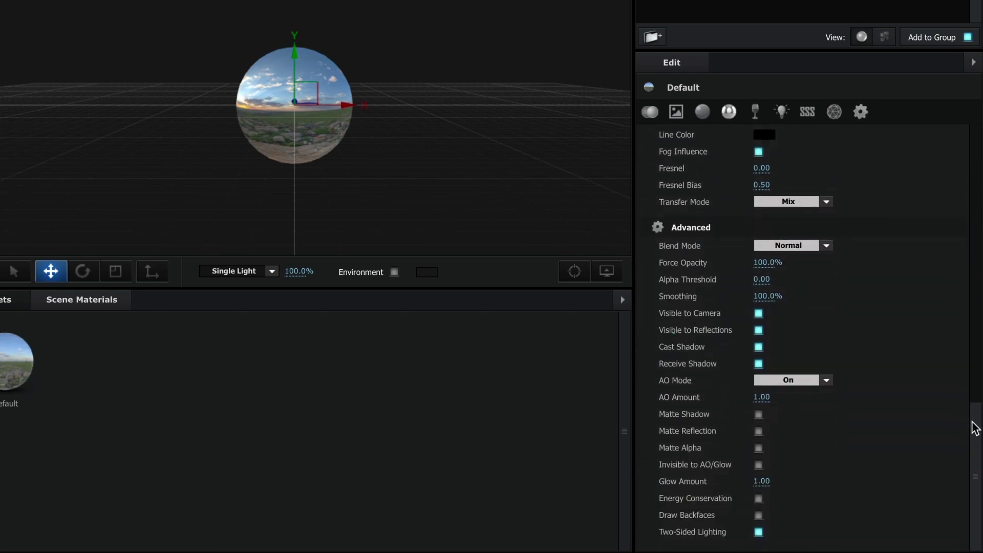
pyautogui.click(757, 330)
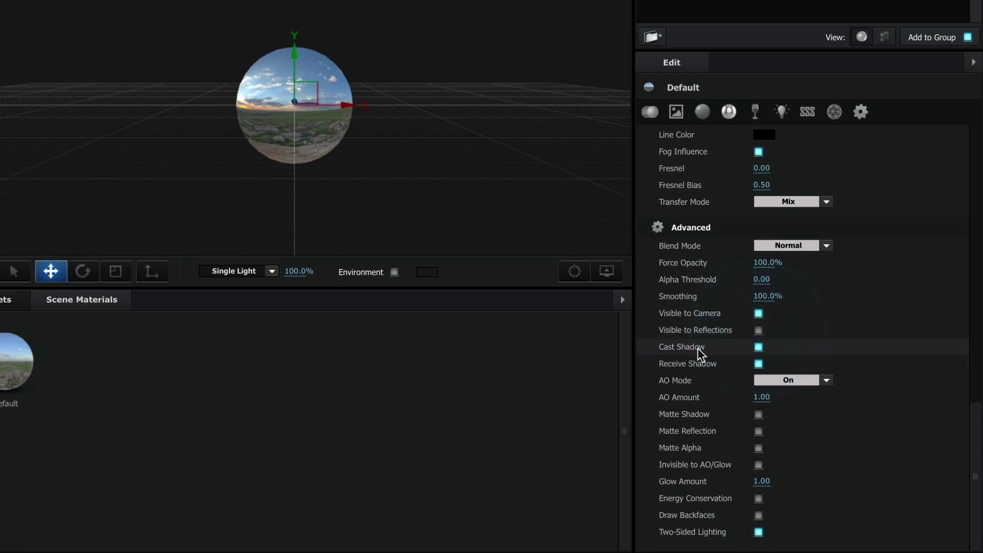
pyautogui.click(758, 347)
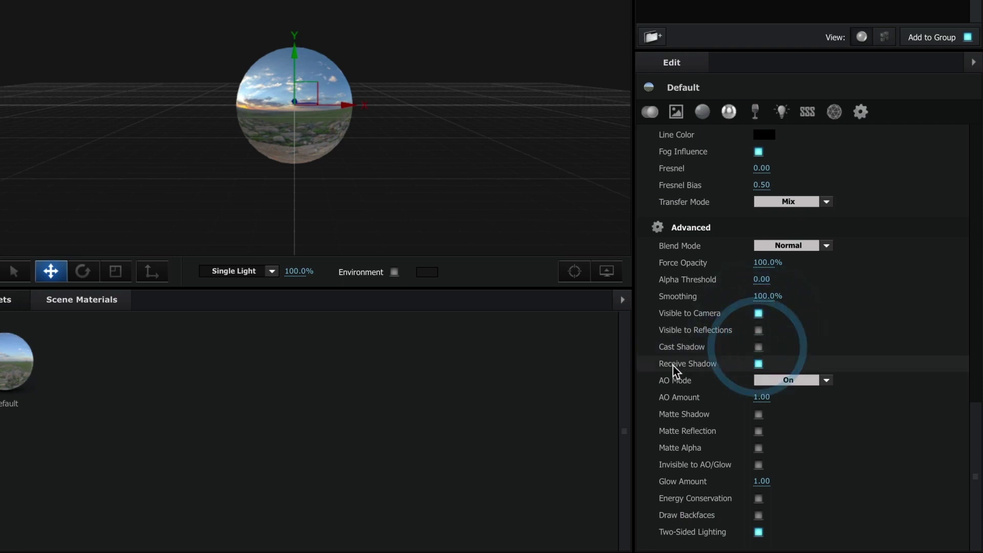
pyautogui.click(758, 364)
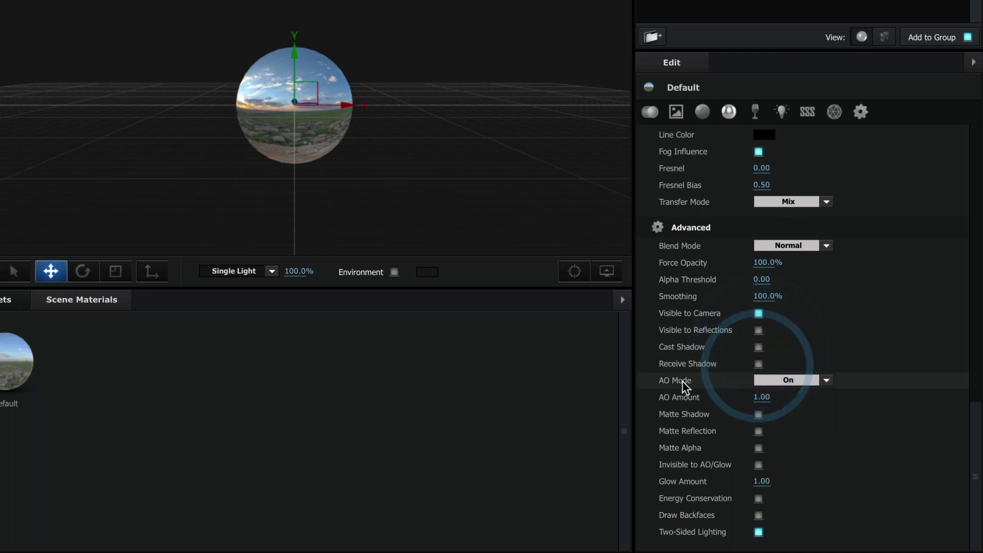
pyautogui.click(774, 386)
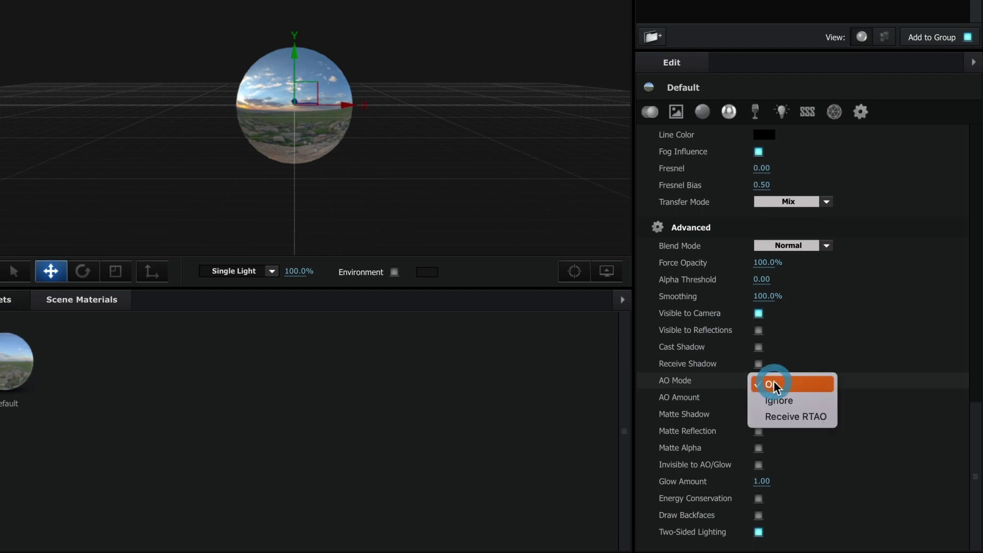
pyautogui.click(773, 398)
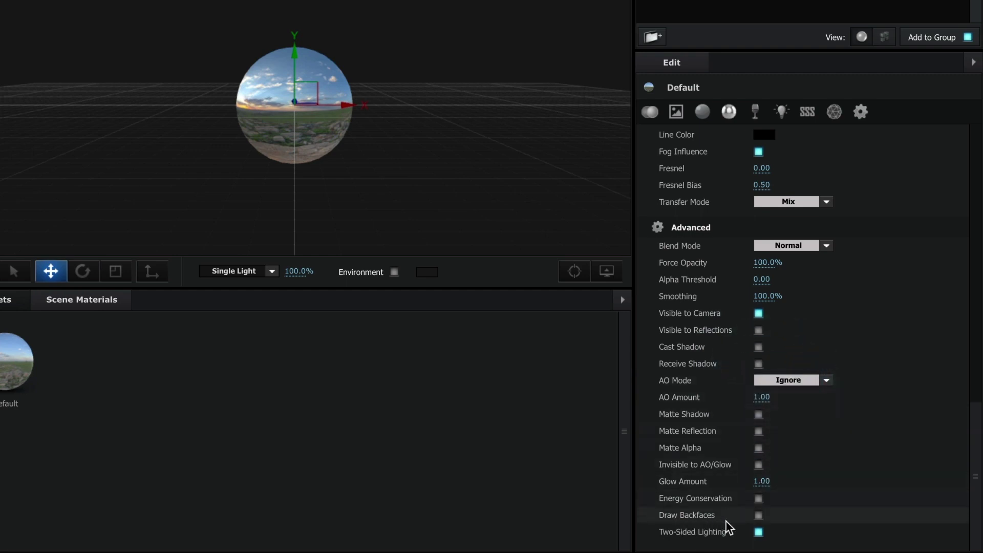
pyautogui.click(759, 516)
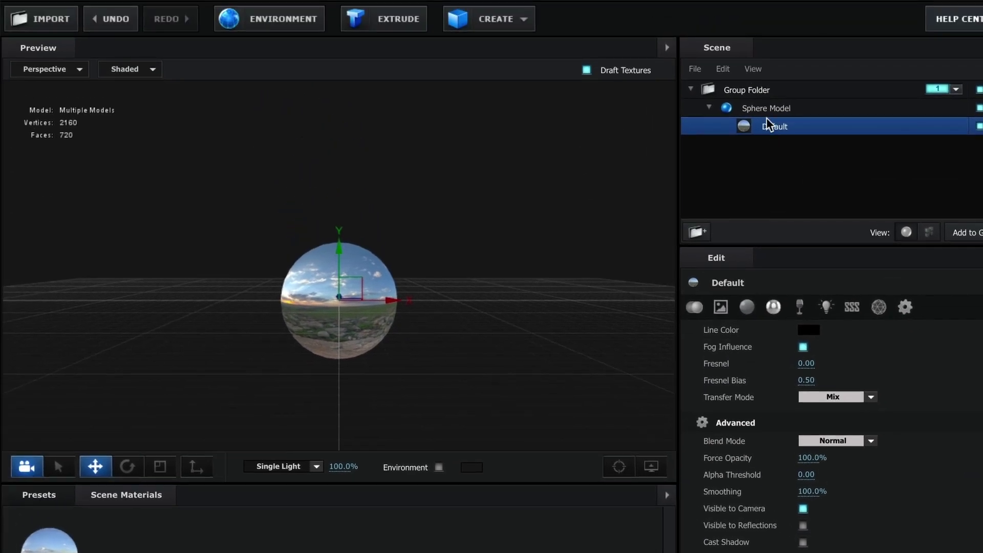
# Step: Scale the Sphere Model to 10000% on all axes
pyautogui.click(767, 109)
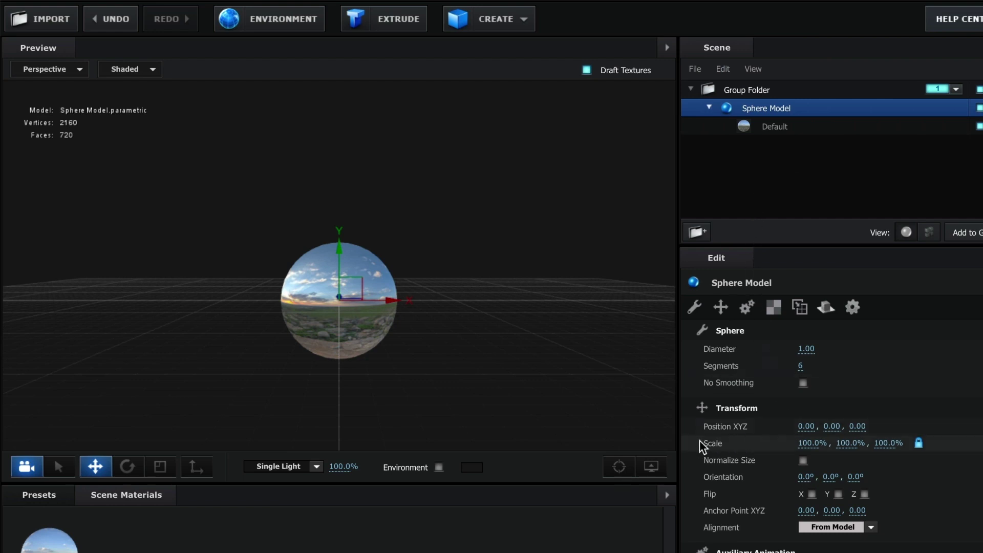
pyautogui.click(801, 443)
pyautogui.write('10000')
pyautogui.press('Return')
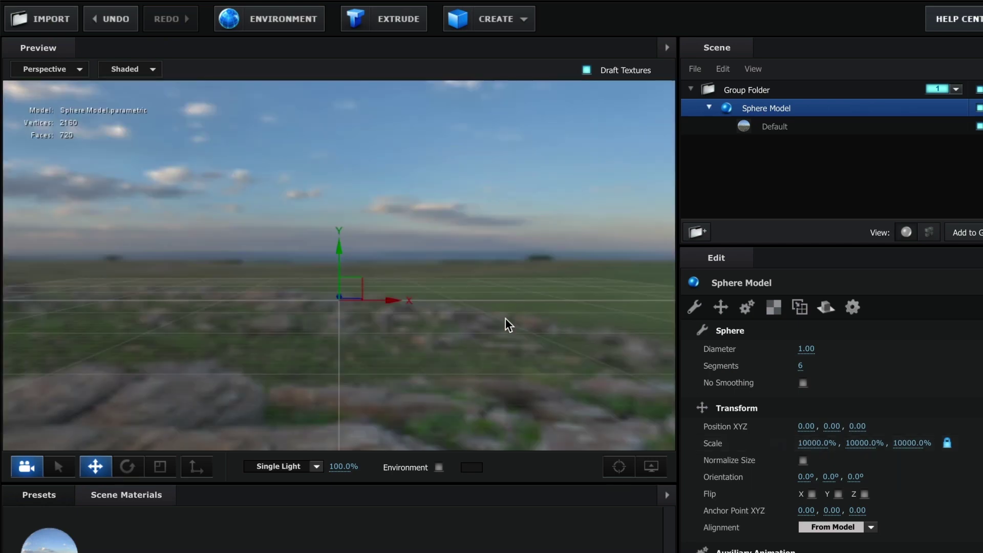
# Step: Orbit toward the sunset sky and turn off Draft Textures for full-resolution preview
pyautogui.moveTo(505, 318); pyautogui.dragTo(440, 351)
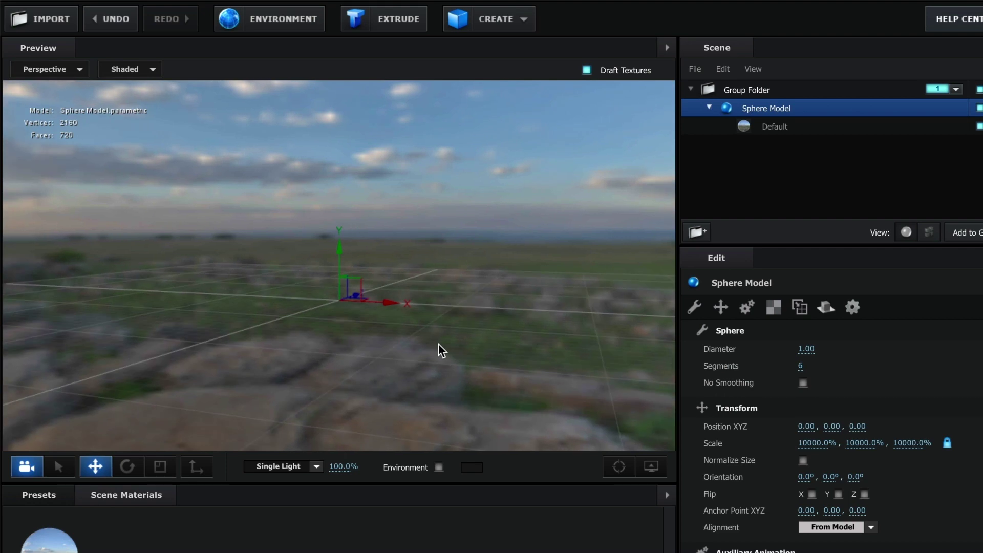
pyautogui.click(438, 345)
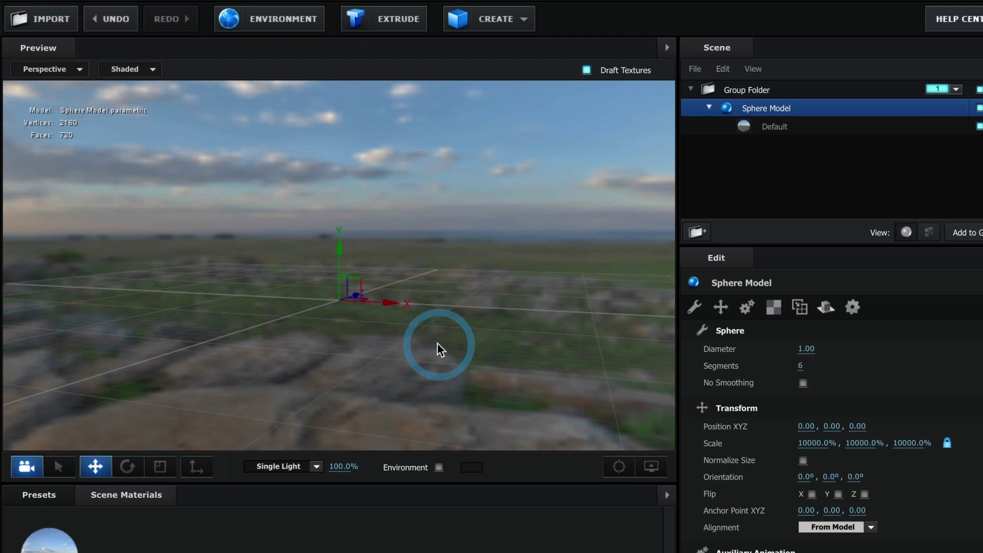
pyautogui.click(587, 70)
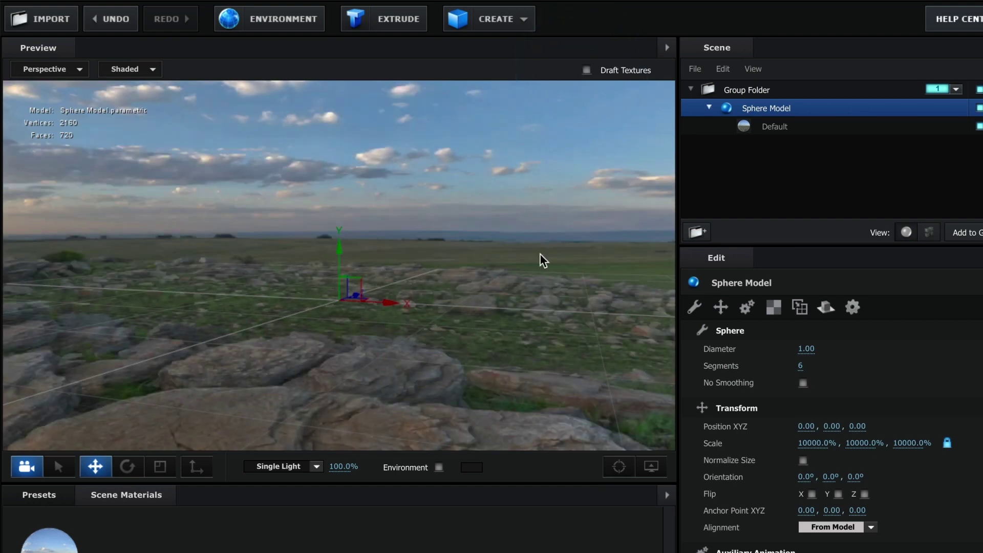
# Step: Rename the Sphere Model to 'Fondo'
pyautogui.click(710, 108)
pyautogui.rightClick(714, 109)
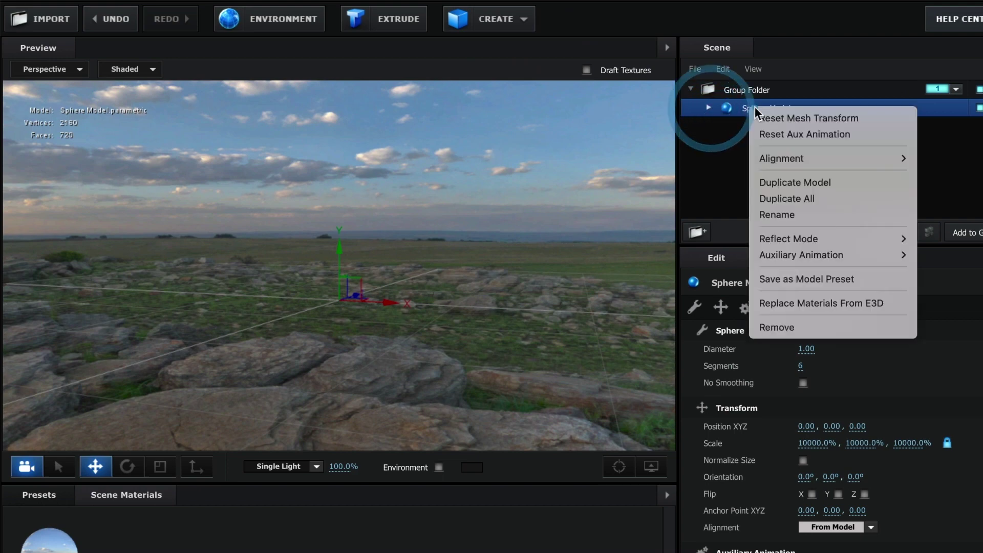
pyautogui.click(788, 215)
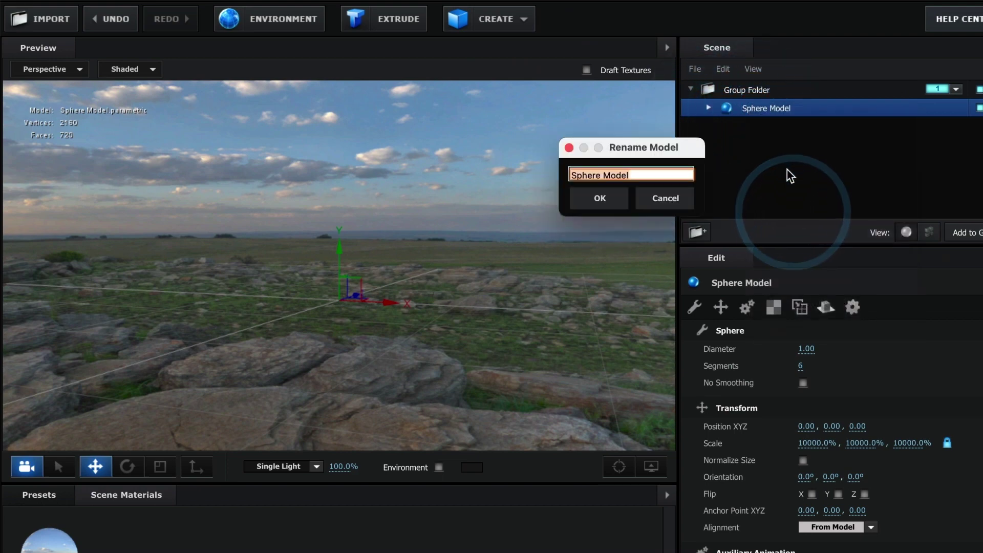
pyautogui.write('Fondo')
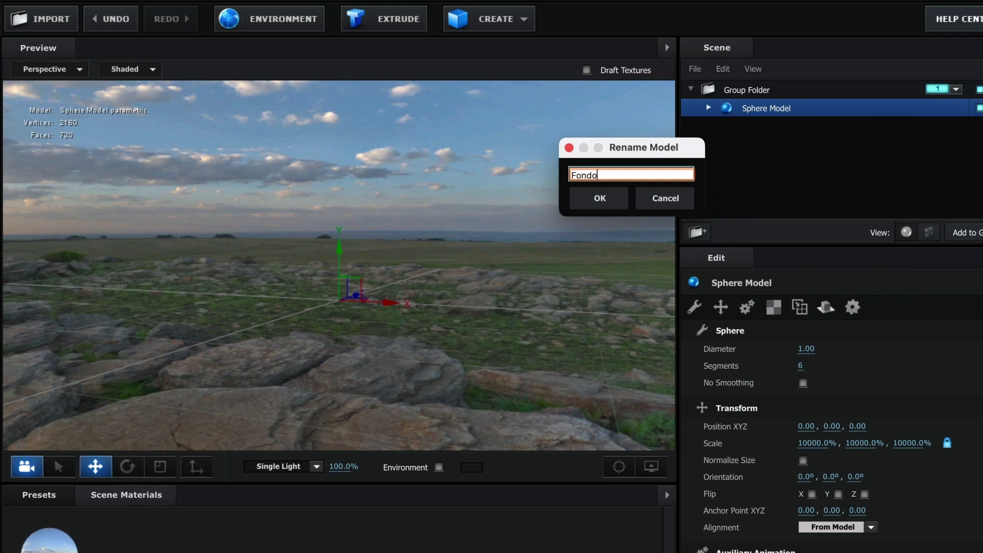
pyautogui.click(614, 198)
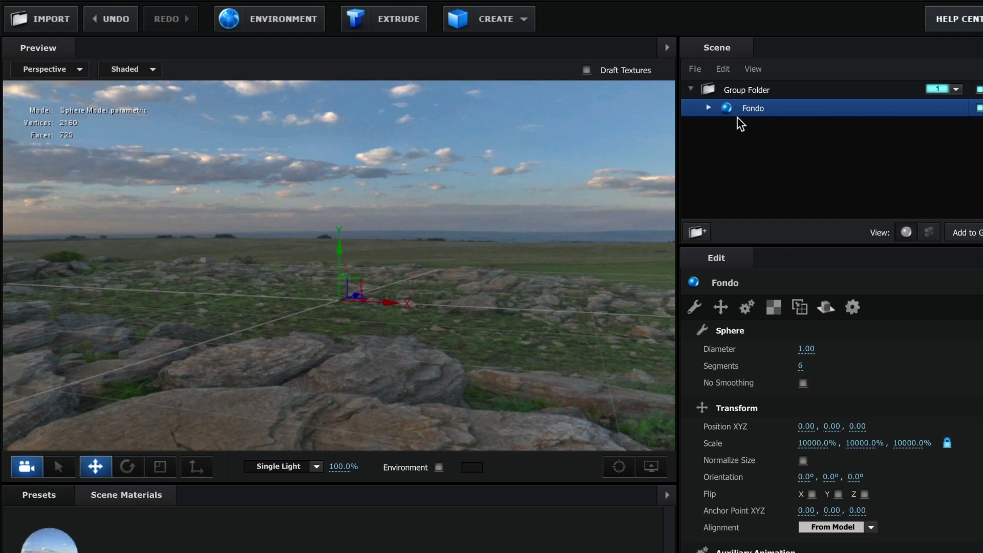
# Step: Add a cylinder and flatten it to Height 0.01 with Radius 10.00
pyautogui.click(522, 22)
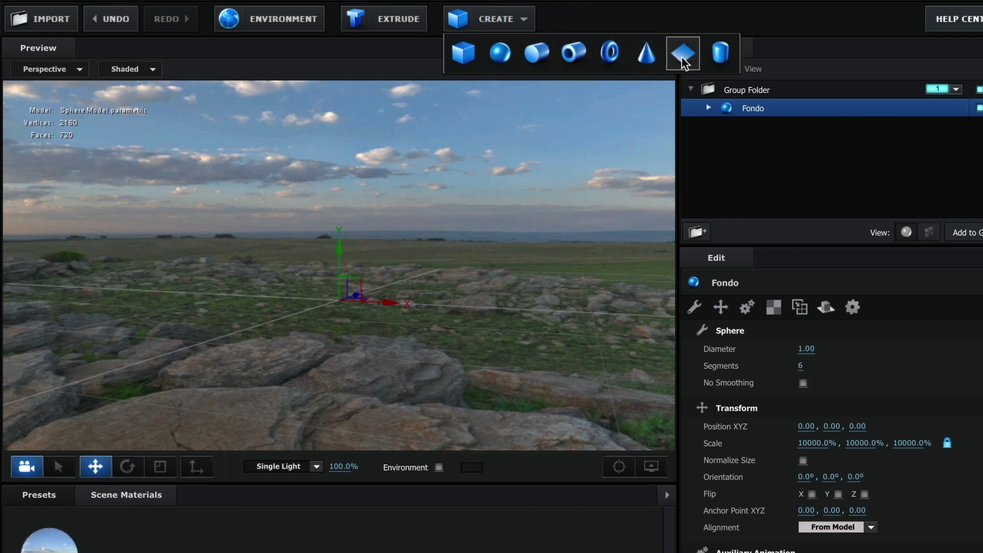
pyautogui.click(537, 53)
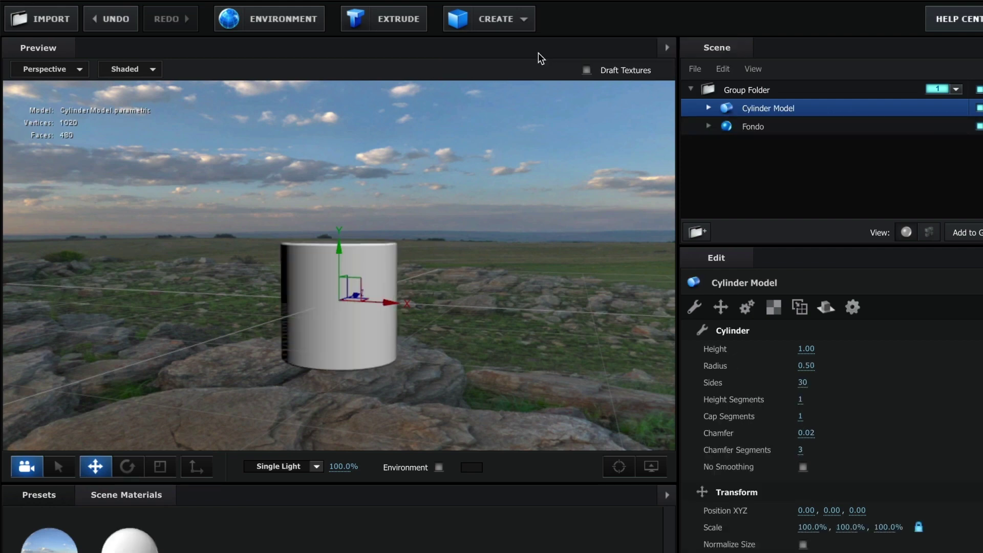
pyautogui.moveTo(457, 312); pyautogui.dragTo(430, 287)
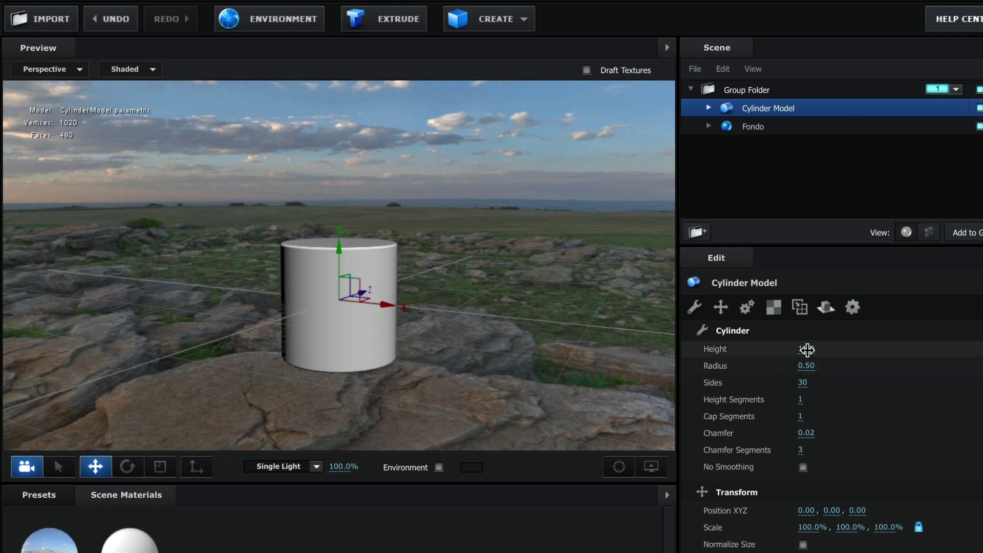
pyautogui.moveTo(806, 349); pyautogui.dragTo(698, 355)
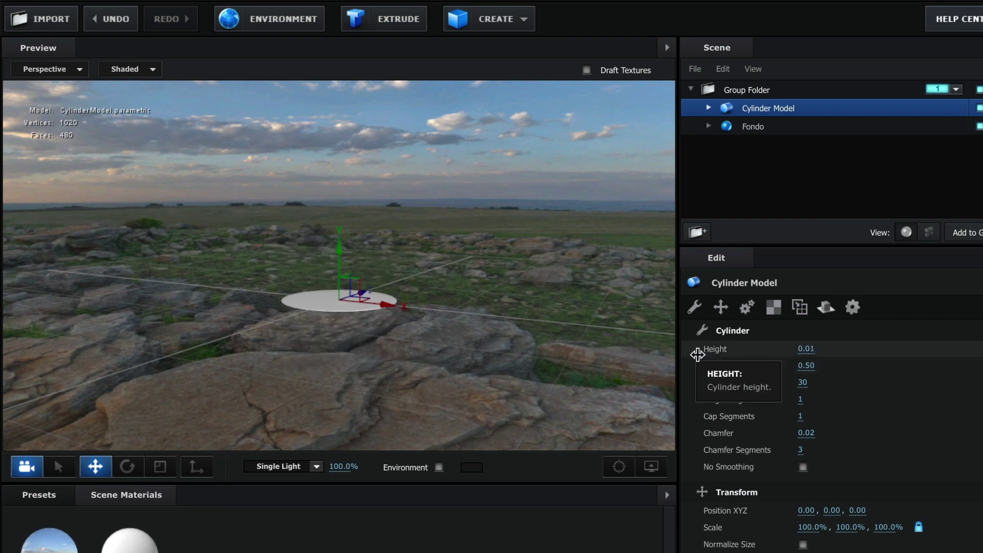
pyautogui.moveTo(697, 354); pyautogui.dragTo(697, 354)
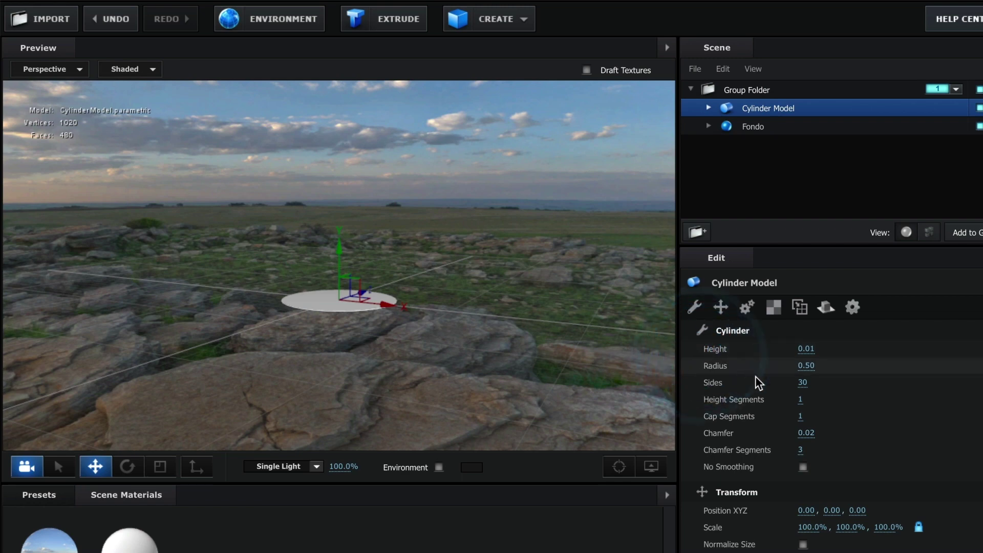
pyautogui.moveTo(803, 371); pyautogui.dragTo(867, 377)
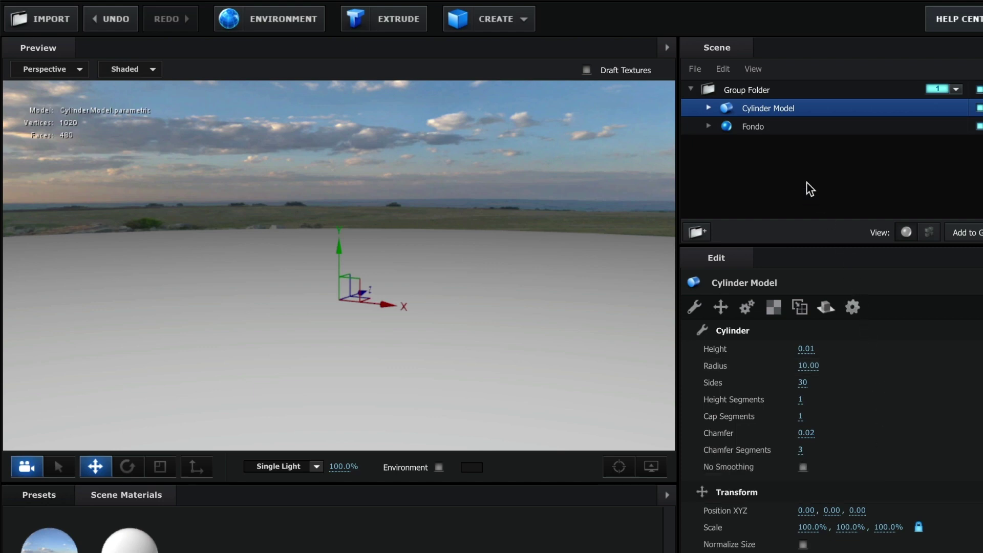
# Step: Load GroundDirtCracked001_COL_4K.jpg from Projecto > Texture as the cylinder material's Diffuse texture
pyautogui.click(709, 108)
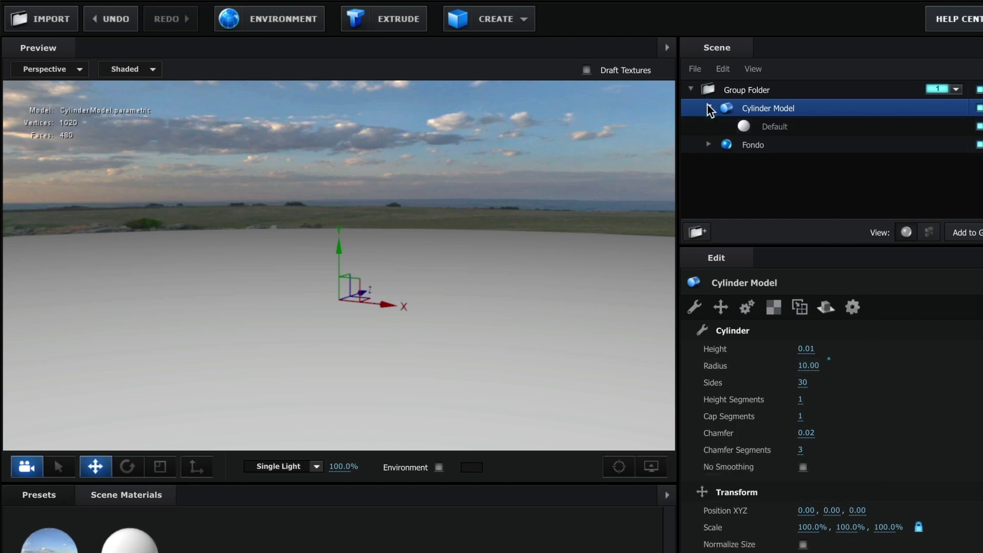
pyautogui.click(765, 133)
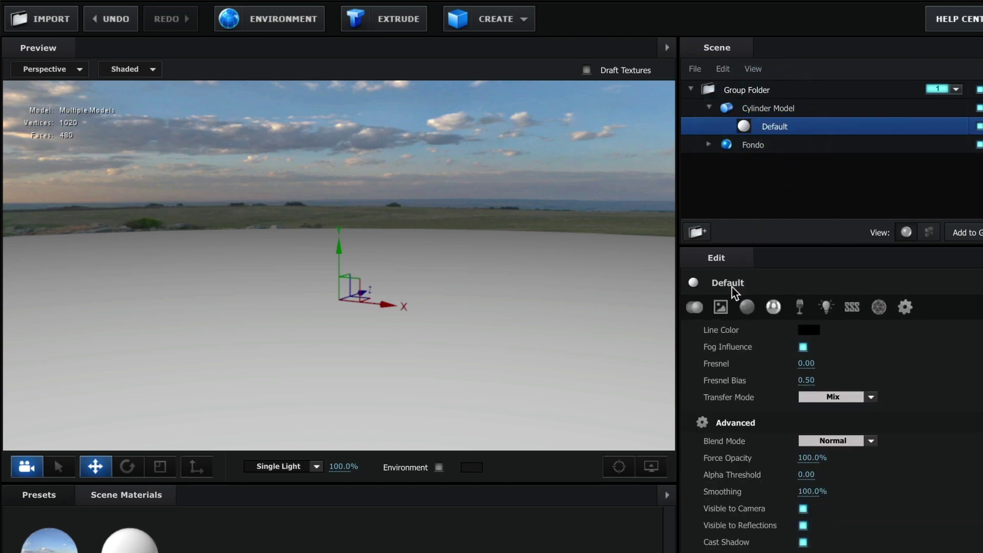
pyautogui.click(721, 307)
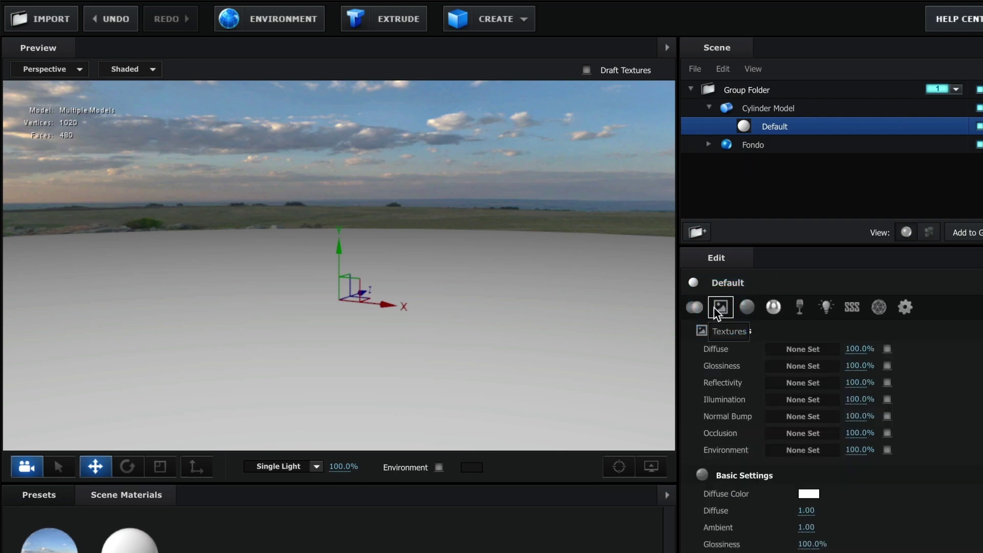
pyautogui.click(810, 353)
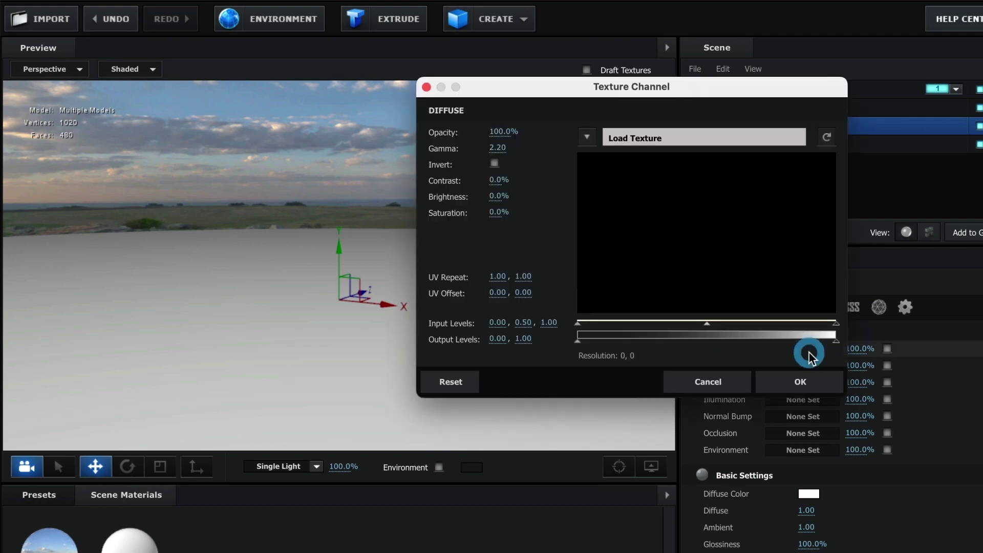
pyautogui.click(721, 143)
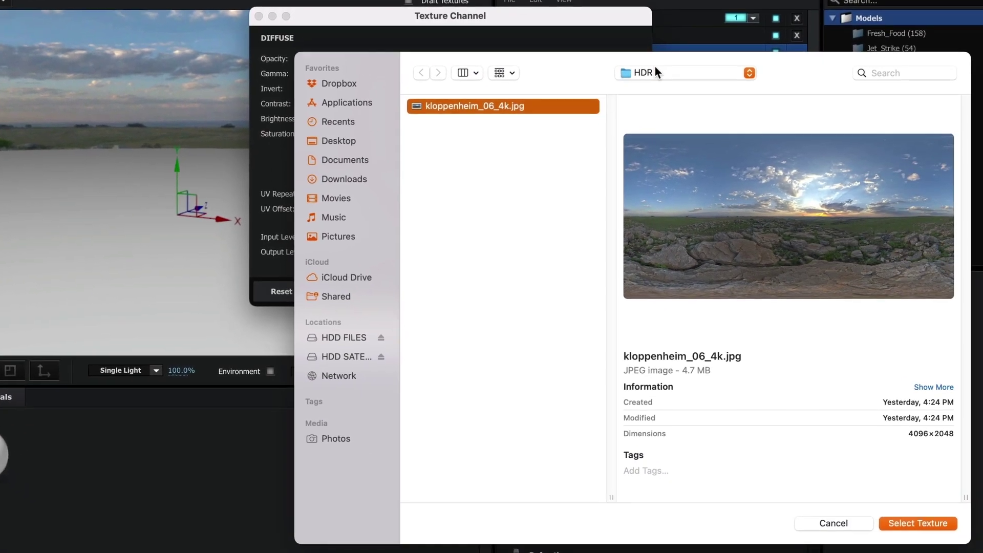
pyautogui.click(850, 149)
pyautogui.click(653, 88)
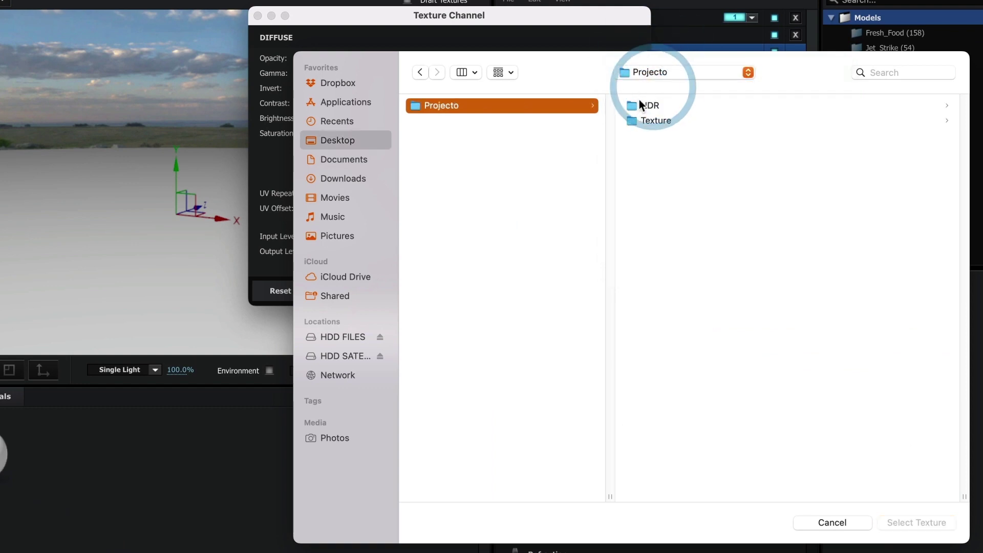
pyautogui.click(643, 118)
pyautogui.click(669, 118)
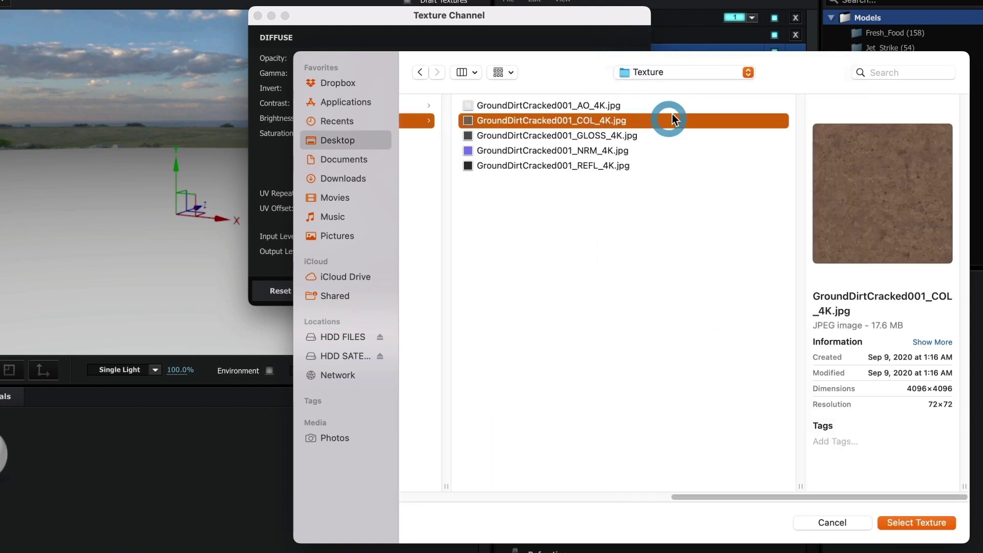
pyautogui.click(914, 522)
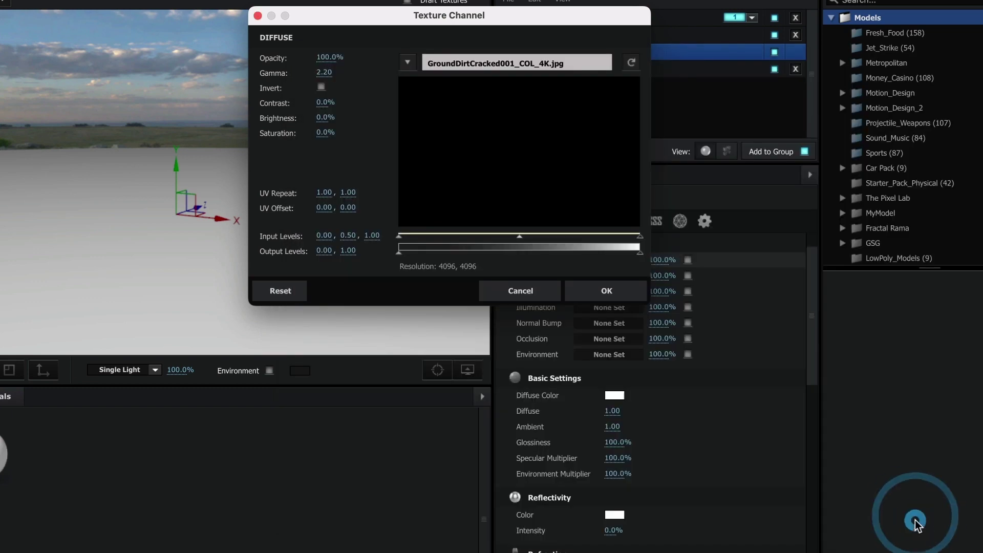
pyautogui.click(592, 294)
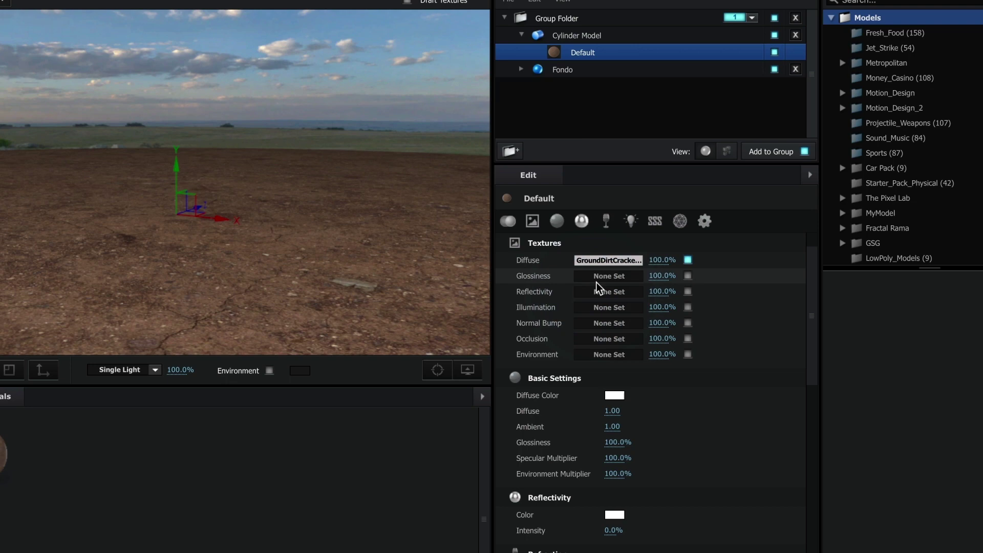
# Step: Load GroundDirtCracked001_GLOSS_4K.jpg into the floor material's Glossiness channel
pyautogui.click(604, 280)
pyautogui.click(456, 65)
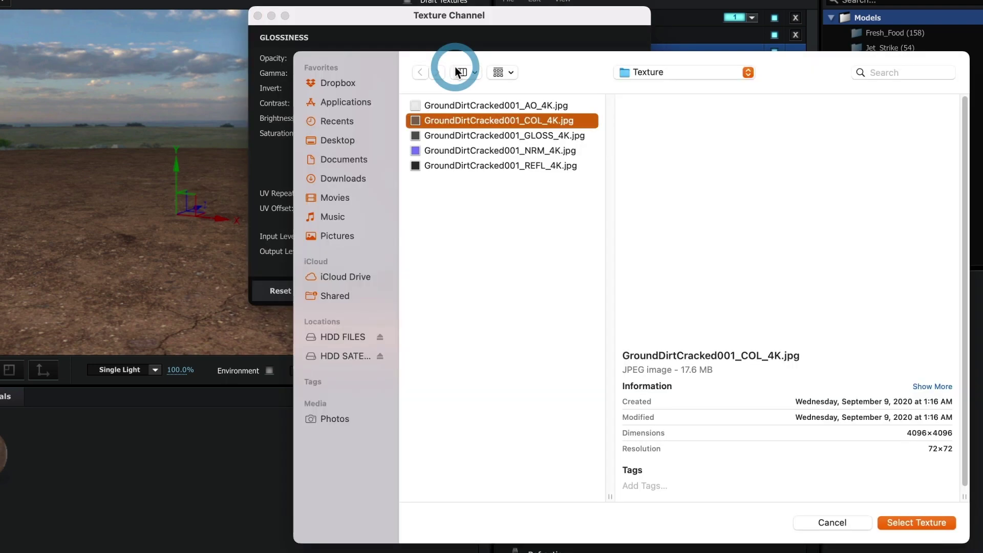
pyautogui.click(517, 135)
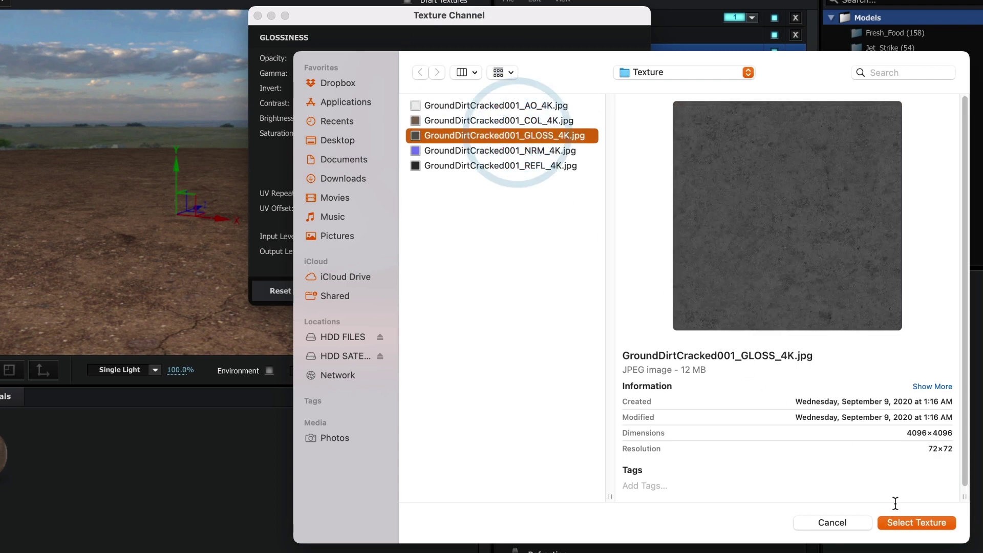
pyautogui.click(904, 520)
pyautogui.click(594, 293)
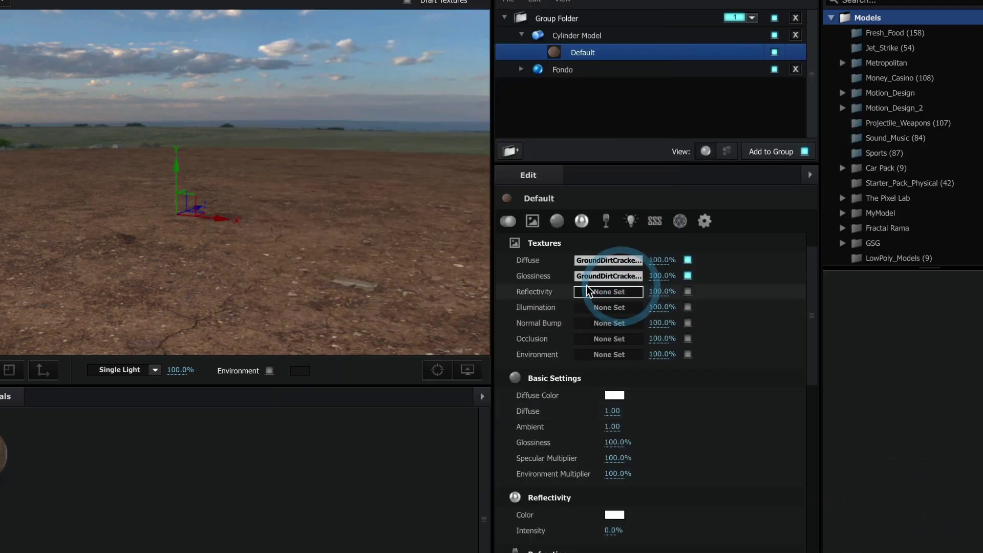
# Step: Load GroundDirtCracked001_REFL_4K.jpg into the Reflectivity channel
pyautogui.click(605, 292)
pyautogui.click(542, 57)
pyautogui.click(525, 165)
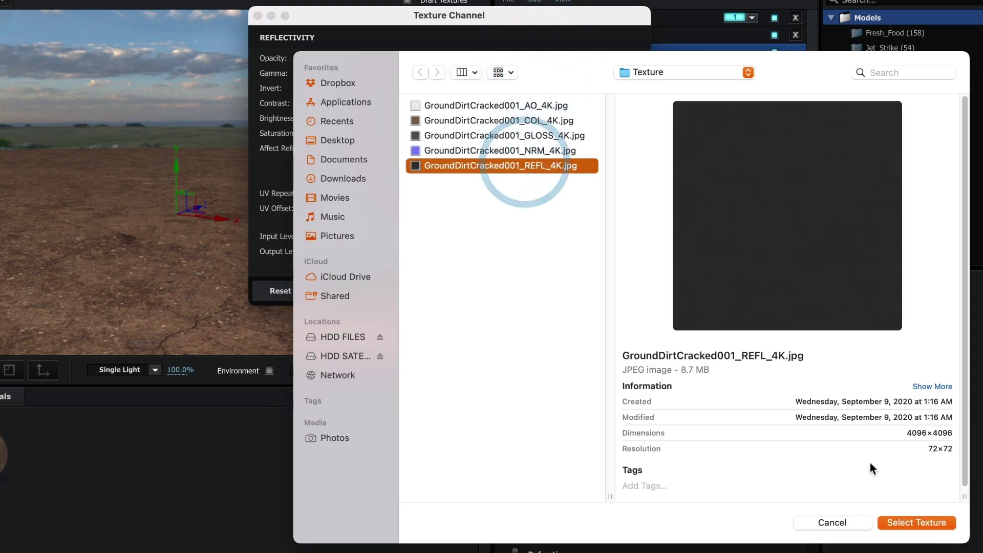
pyautogui.click(908, 520)
pyautogui.click(623, 295)
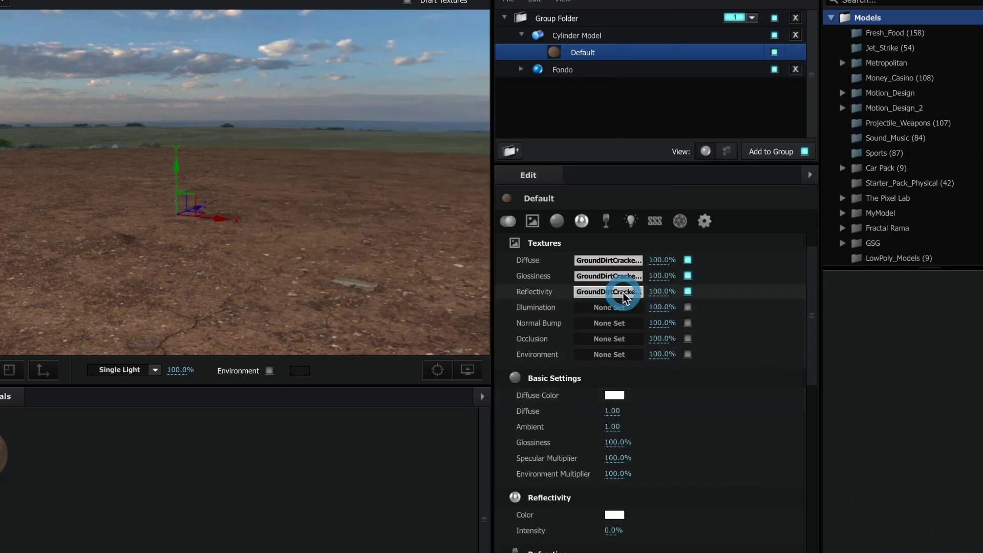
# Step: Load GroundDirtCracked001_NRM_4K.jpg into the Normal Bump channel
pyautogui.click(603, 325)
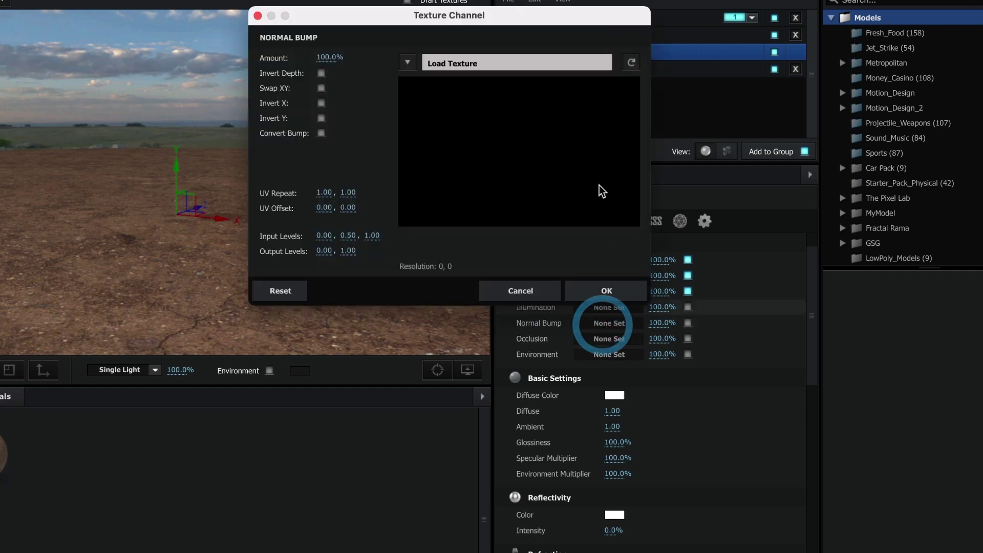
pyautogui.click(562, 66)
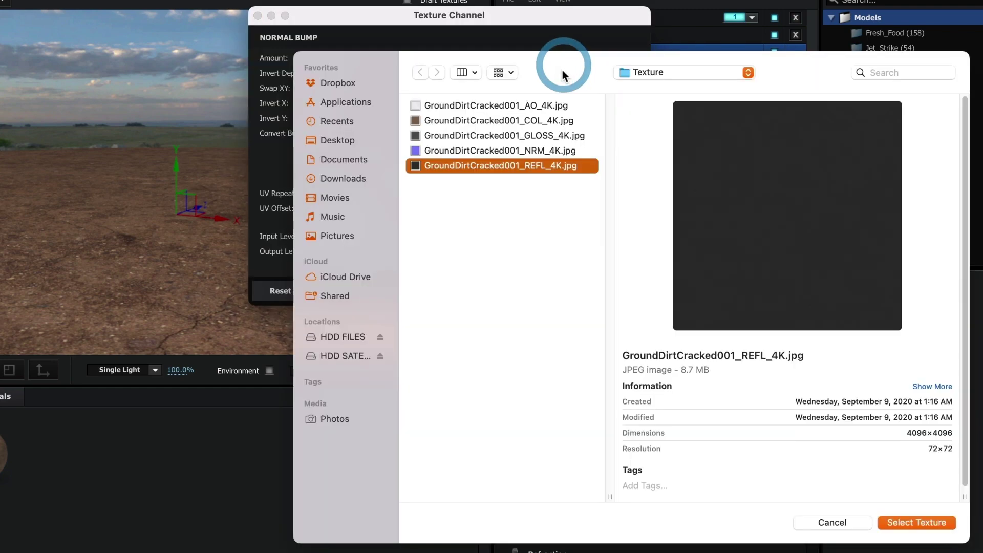
pyautogui.click(527, 150)
pyautogui.click(918, 525)
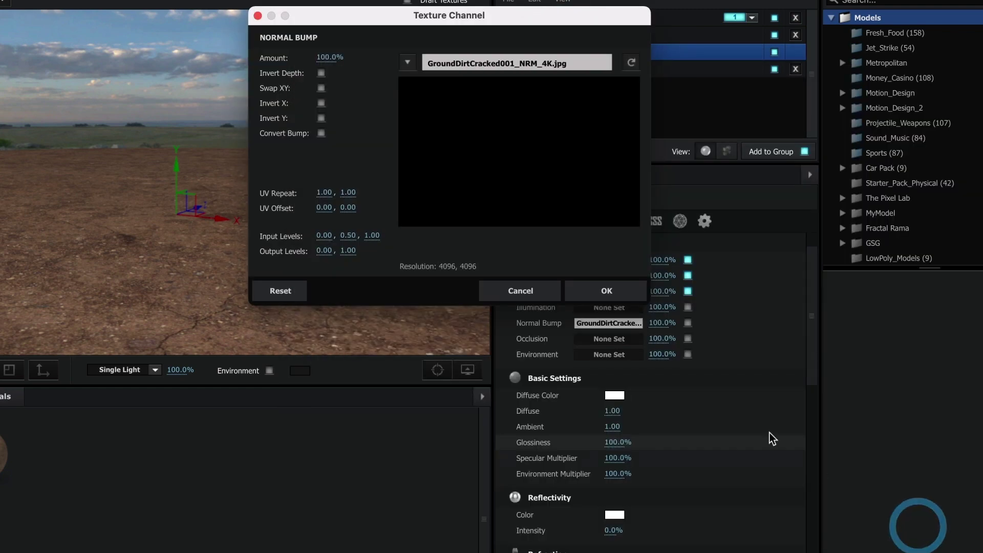
pyautogui.click(621, 293)
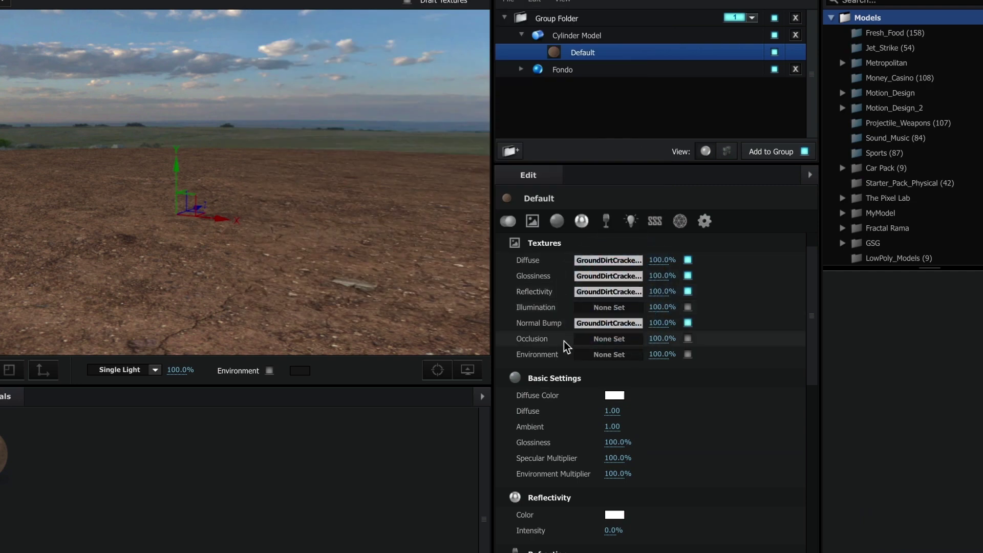
# Step: Load GroundDirtCracked001_AO_4K.jpg into the Occlusion channel
pyautogui.click(607, 341)
pyautogui.click(560, 68)
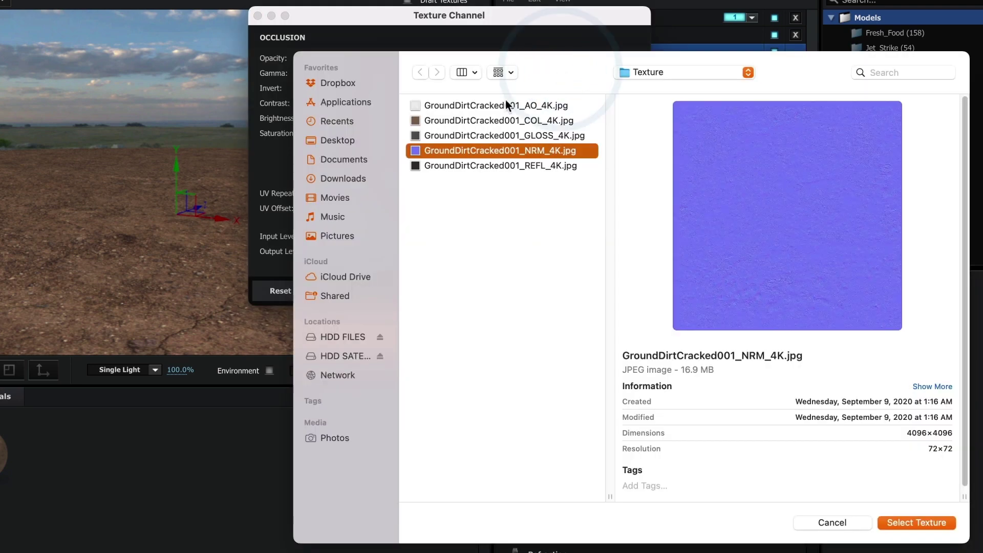
pyautogui.click(500, 105)
pyautogui.click(919, 522)
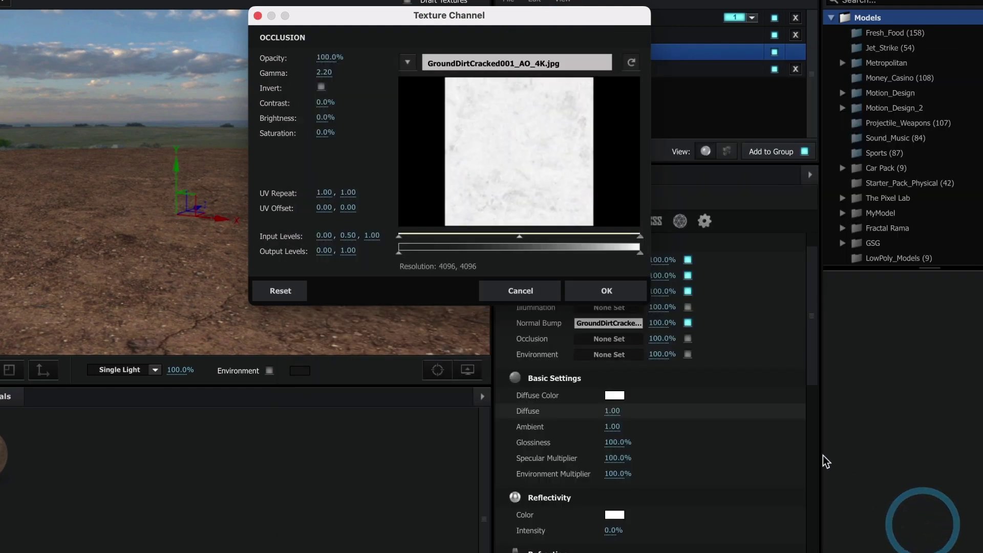
pyautogui.click(605, 289)
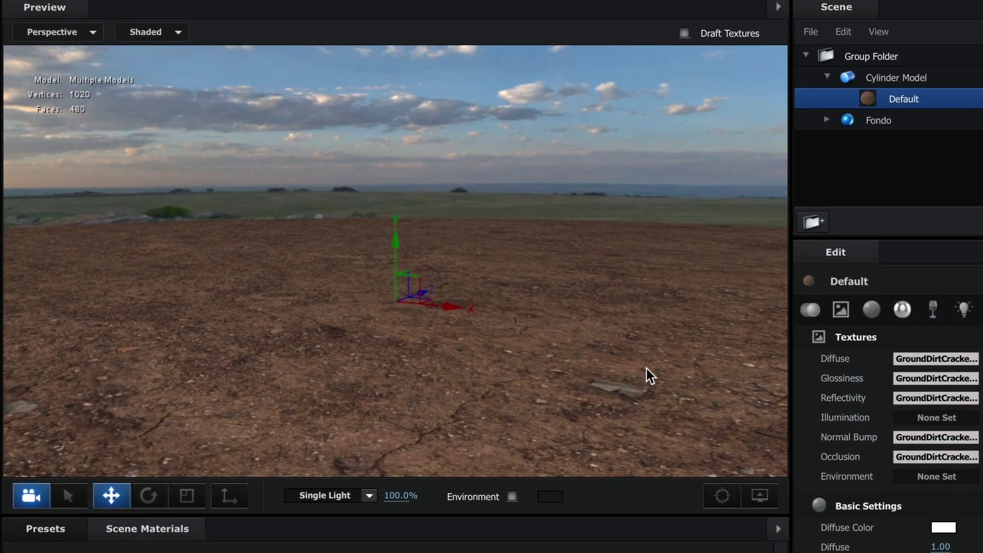
# Step: Scale the Cylinder Model floor to 200 on all axes so the cracked-dirt ground stretches wider
pyautogui.moveTo(647, 375)
pyautogui.mouseDown()
pyautogui.moveTo(570, 375)
pyautogui.moveTo(661, 376)
pyautogui.mouseUp()
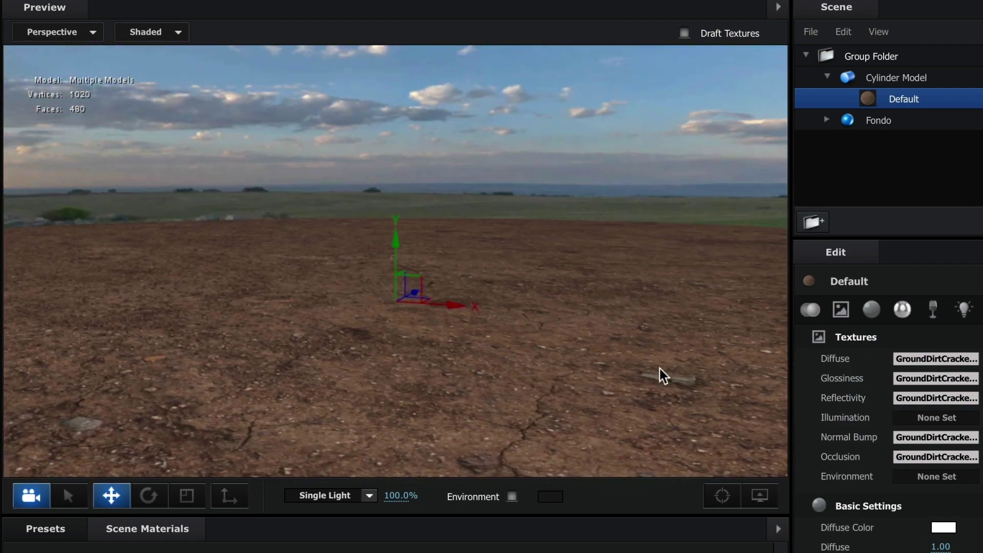
pyautogui.click(660, 369)
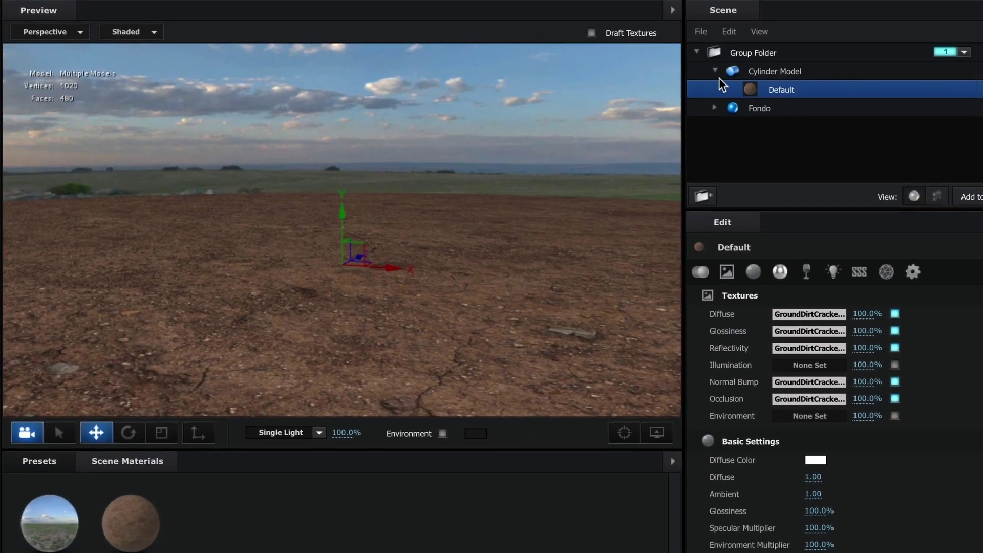
pyautogui.doubleClick(756, 71)
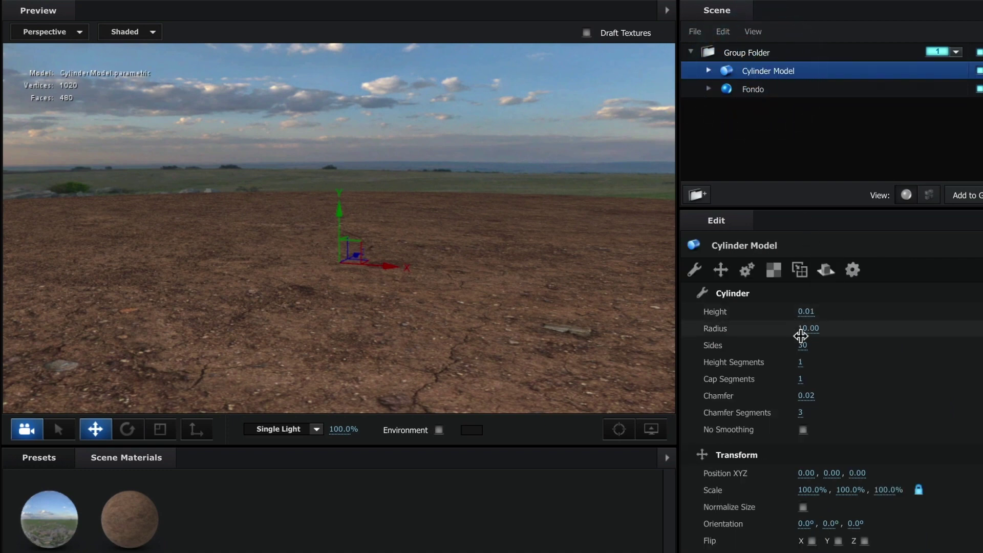
pyautogui.click(812, 491)
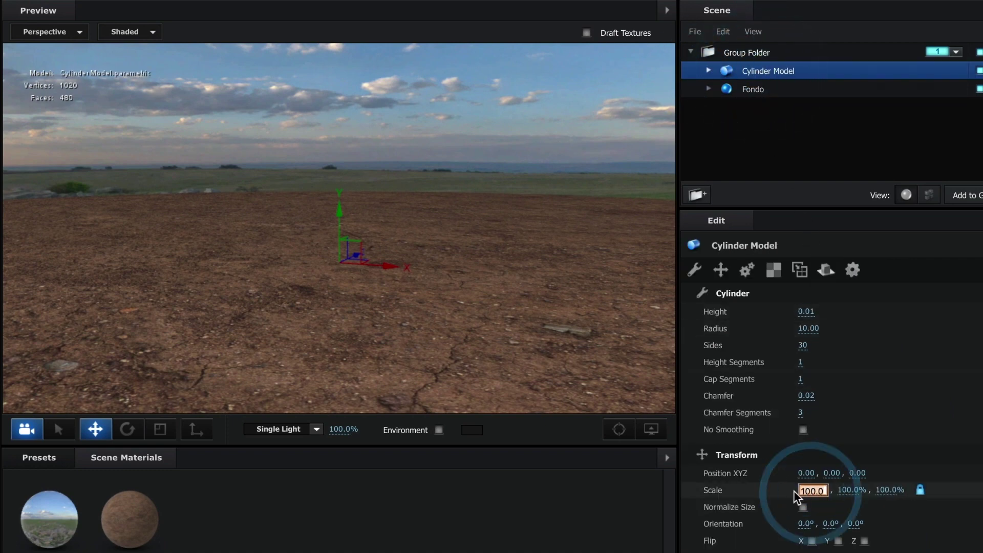
pyautogui.write('200')
pyautogui.press('Return')
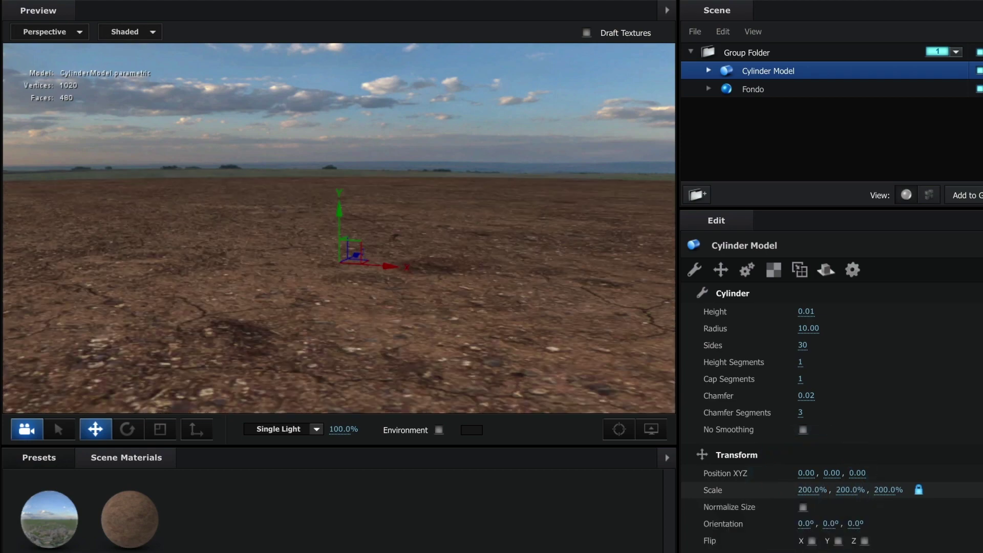
pyautogui.moveTo(560, 287)
pyautogui.mouseDown()
pyautogui.moveTo(521, 288)
pyautogui.moveTo(557, 283)
pyautogui.mouseUp()
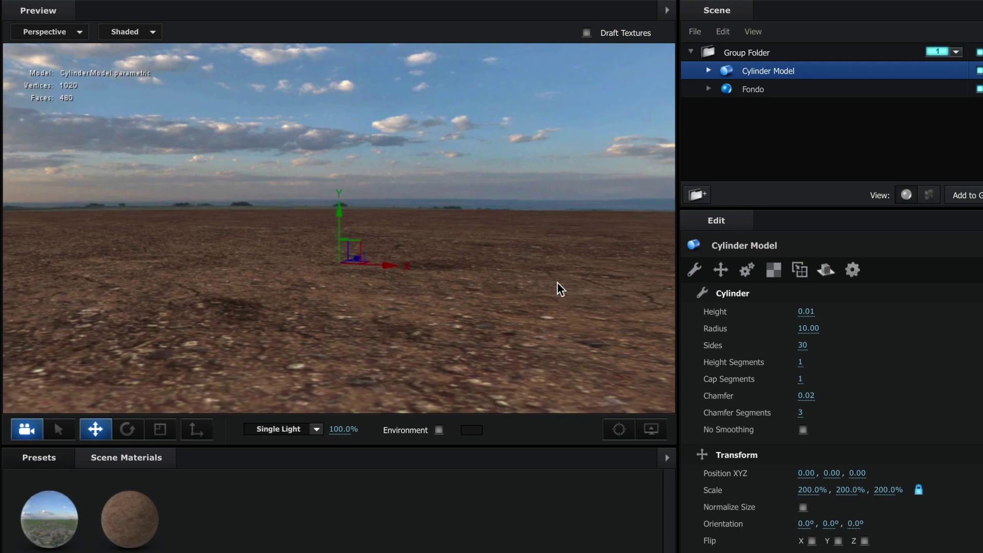
# Step: Rename the Cylinder Model to 'Piso'
pyautogui.click(559, 288)
pyautogui.rightClick(759, 70)
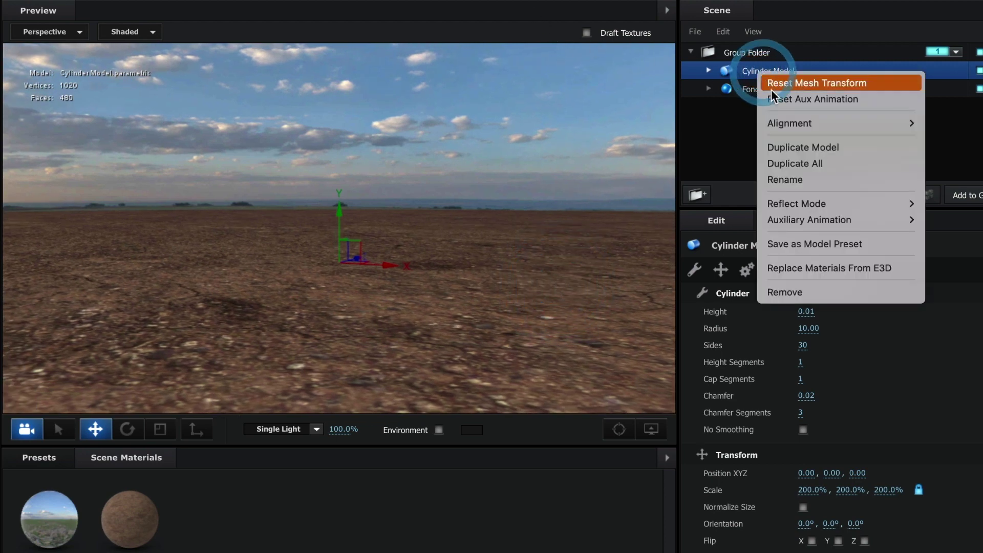
pyautogui.click(792, 180)
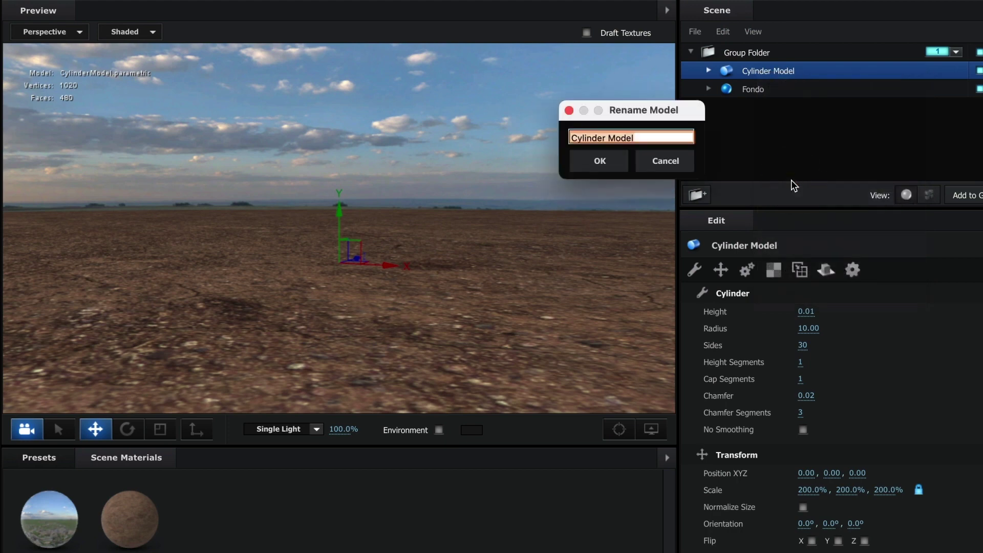
pyautogui.write('Piso')
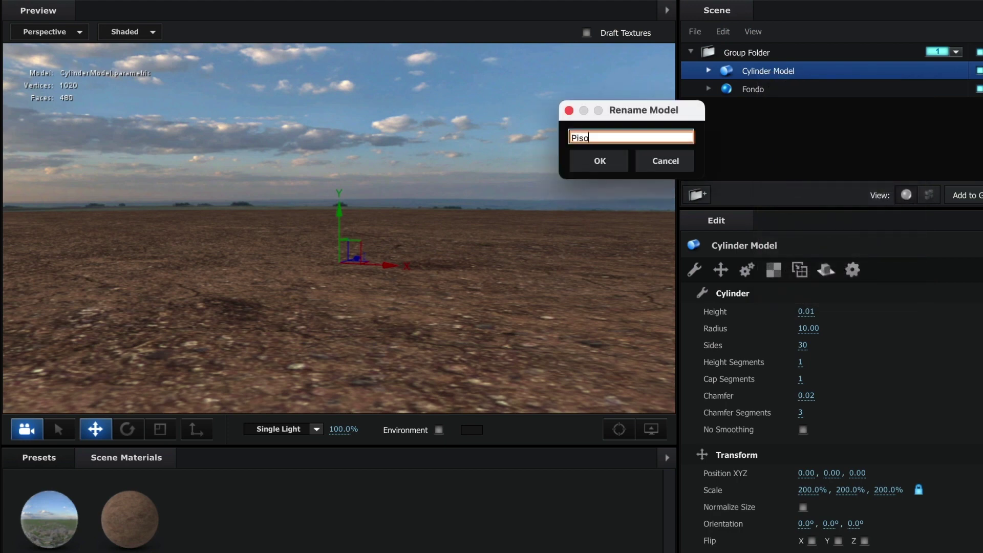
pyautogui.click(613, 154)
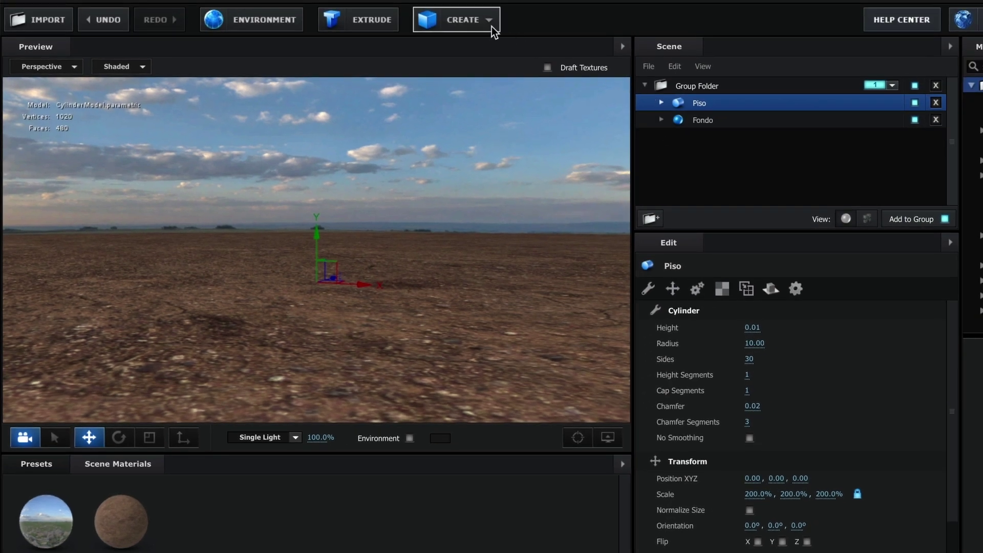
# Step: Add a sphere primitive and set its Alignment to Bottom so it rests on the floor
pyautogui.click(492, 26)
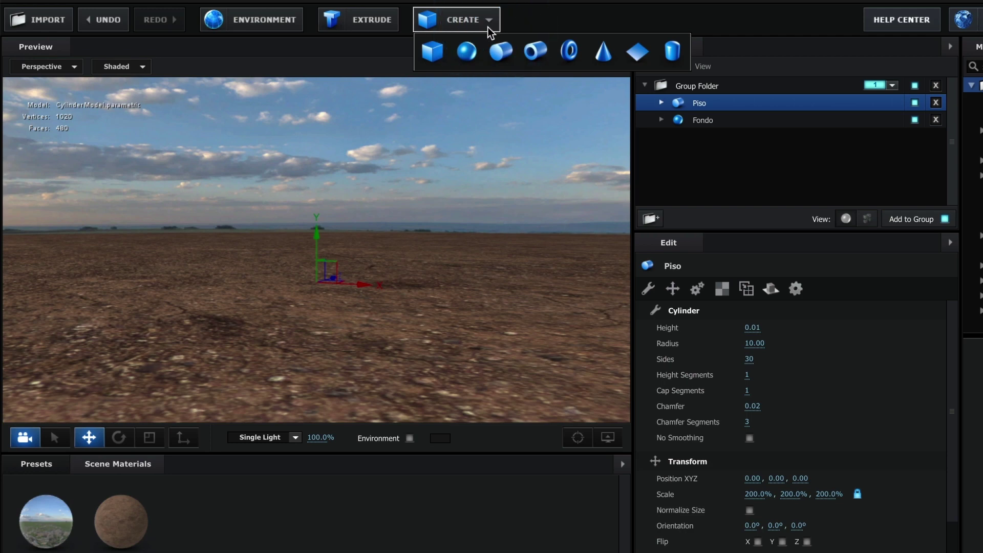
pyautogui.click(467, 52)
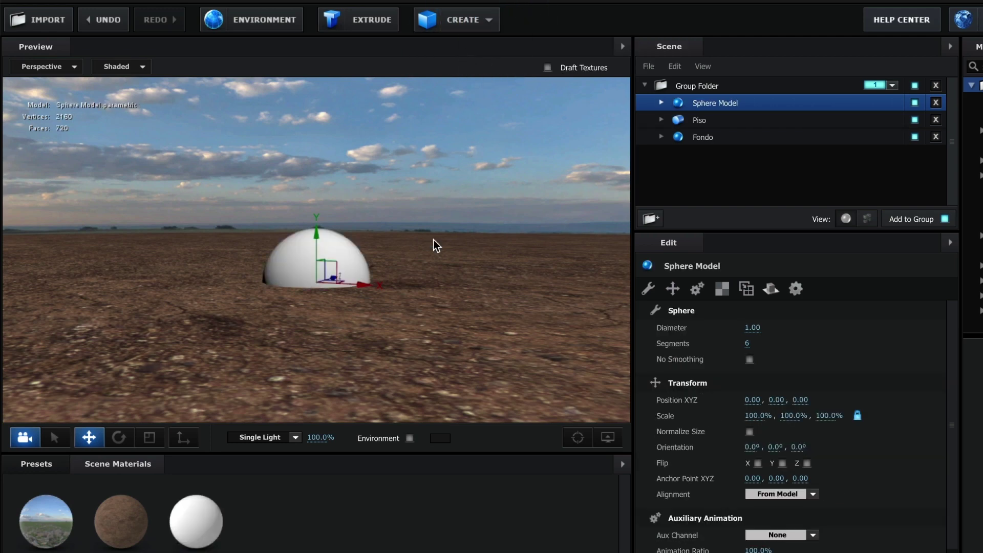
pyautogui.moveTo(430, 254); pyautogui.dragTo(401, 272)
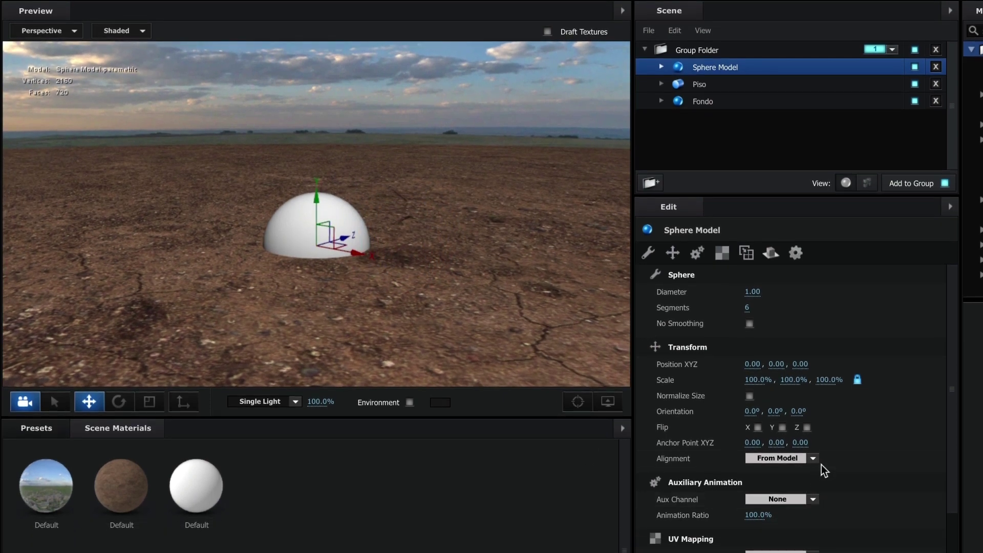
pyautogui.click(815, 459)
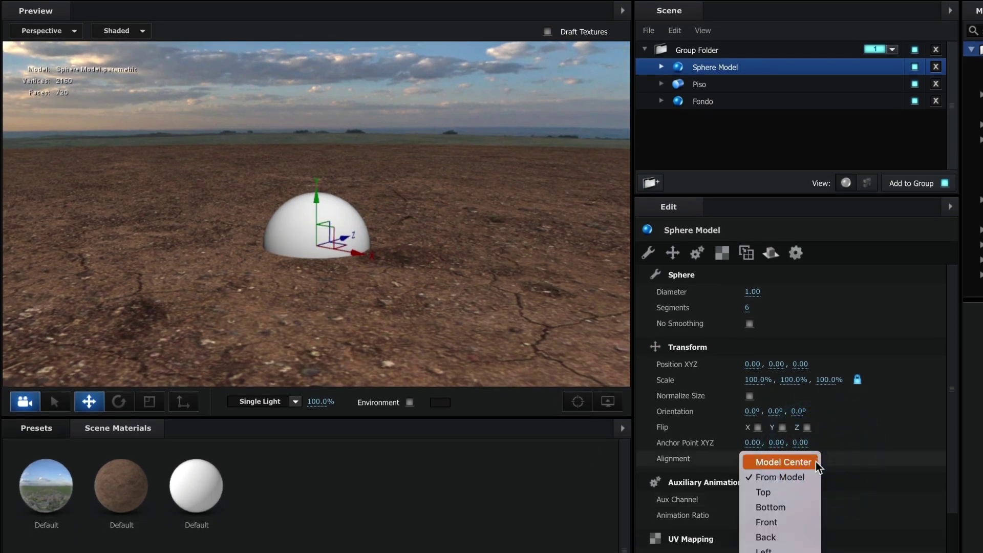
pyautogui.click(784, 507)
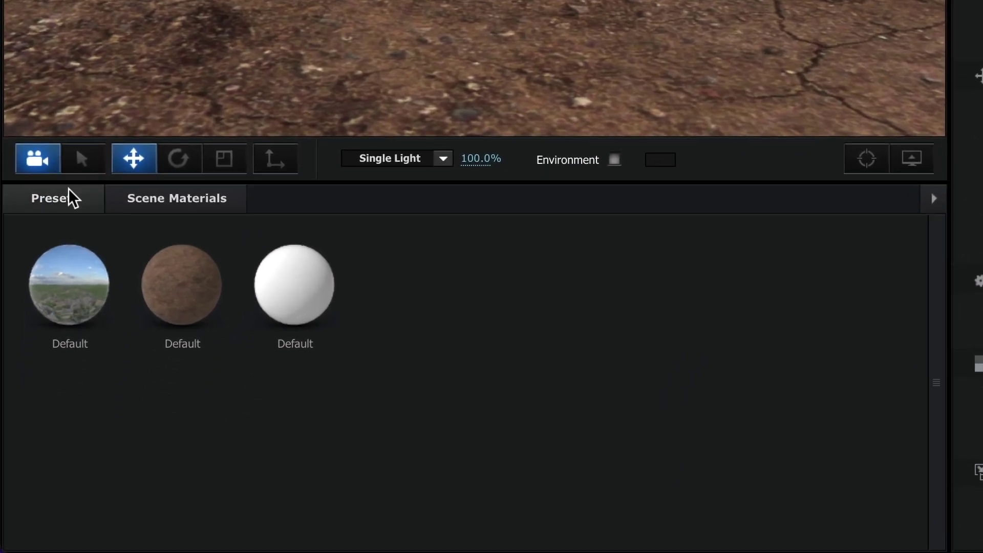
# Step: Apply the Physical > Chrome material preset to the sphere
pyautogui.click(69, 190)
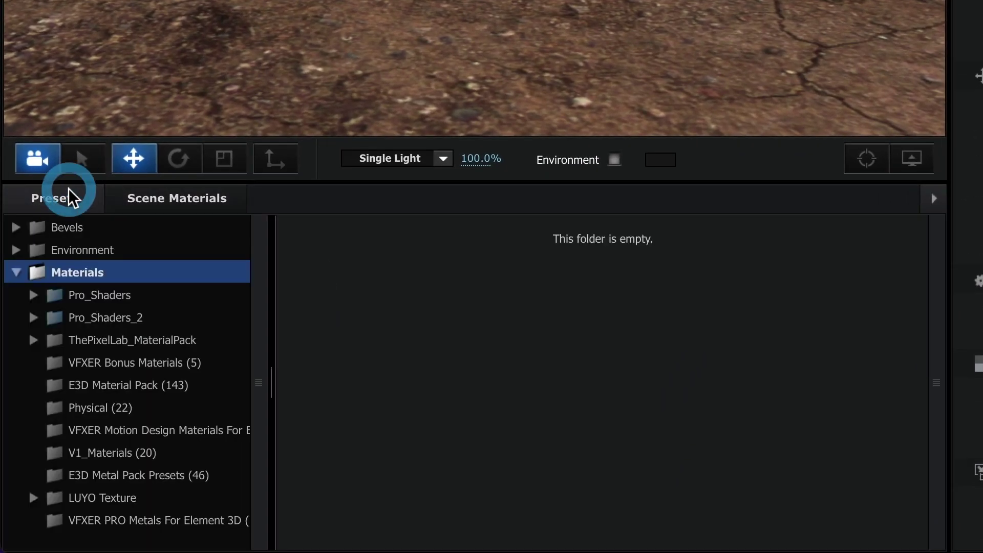
pyautogui.click(116, 407)
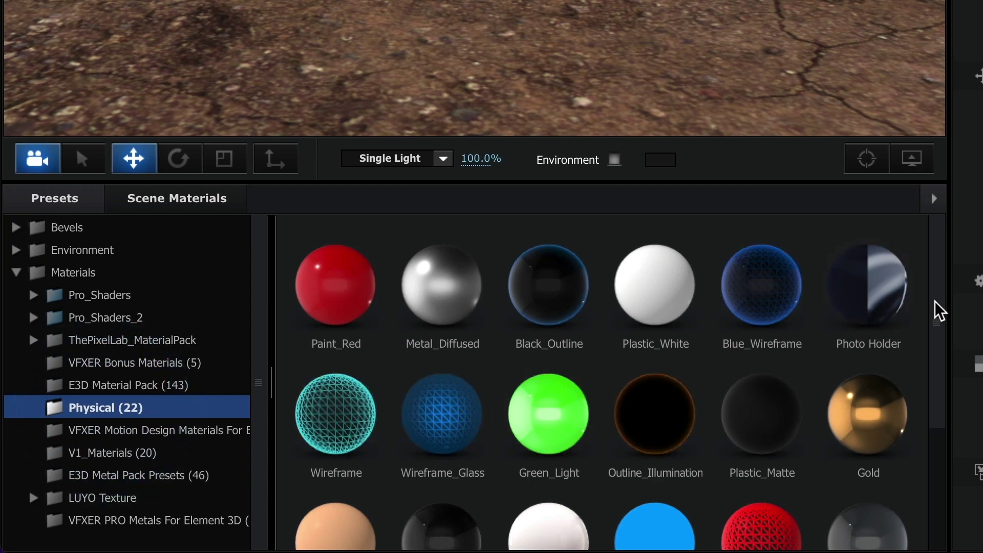
pyautogui.moveTo(938, 309); pyautogui.dragTo(937, 453)
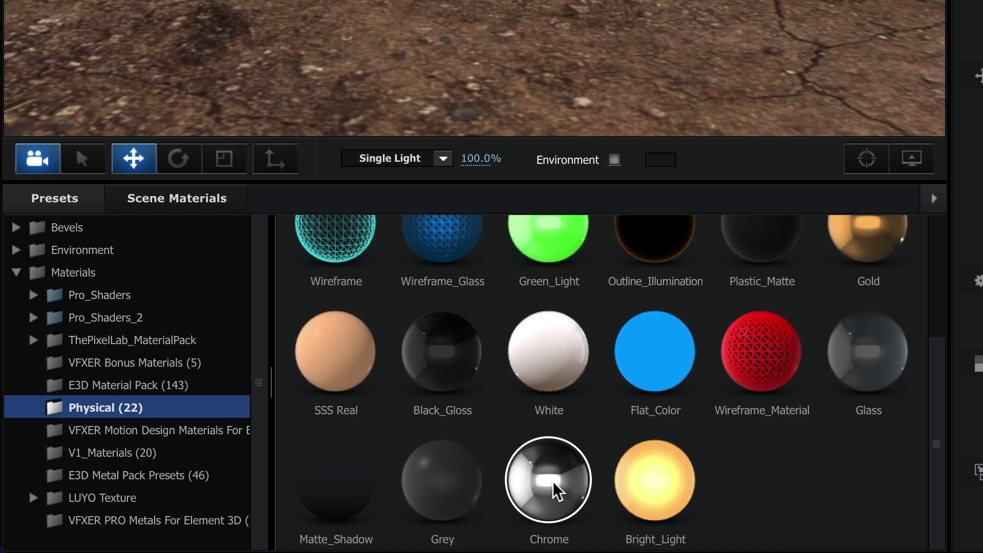
pyautogui.moveTo(557, 491); pyautogui.dragTo(490, 0)
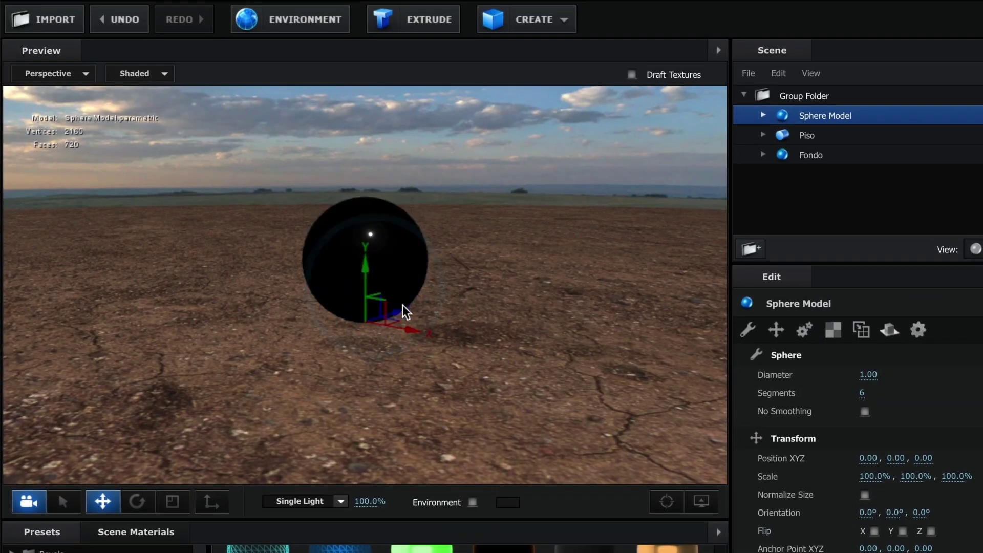
pyautogui.moveTo(403, 305); pyautogui.dragTo(462, 272)
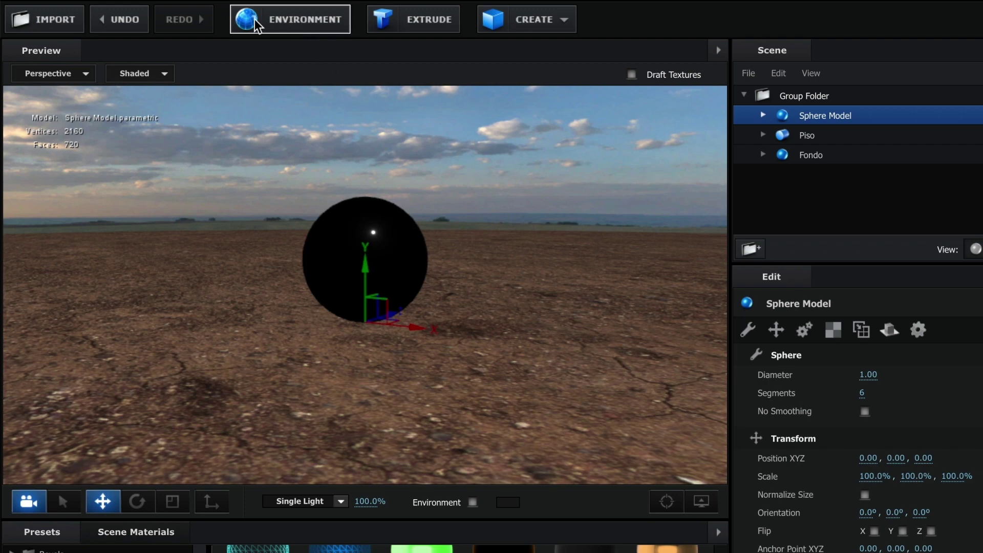
# Step: Set the environment texture to kloppenheim_06_4k.jpg from the Projecto > HDR folder
pyautogui.click(326, 22)
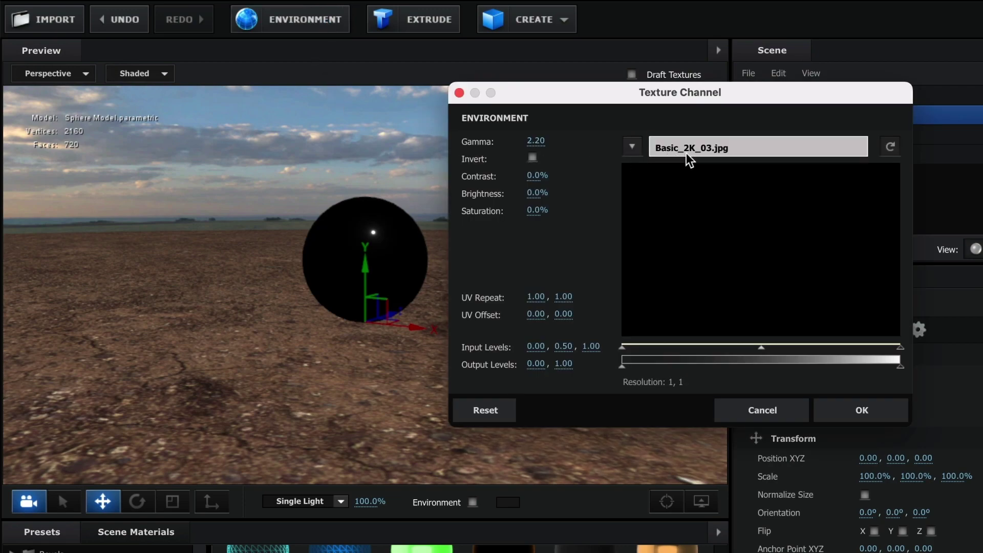
pyautogui.click(739, 154)
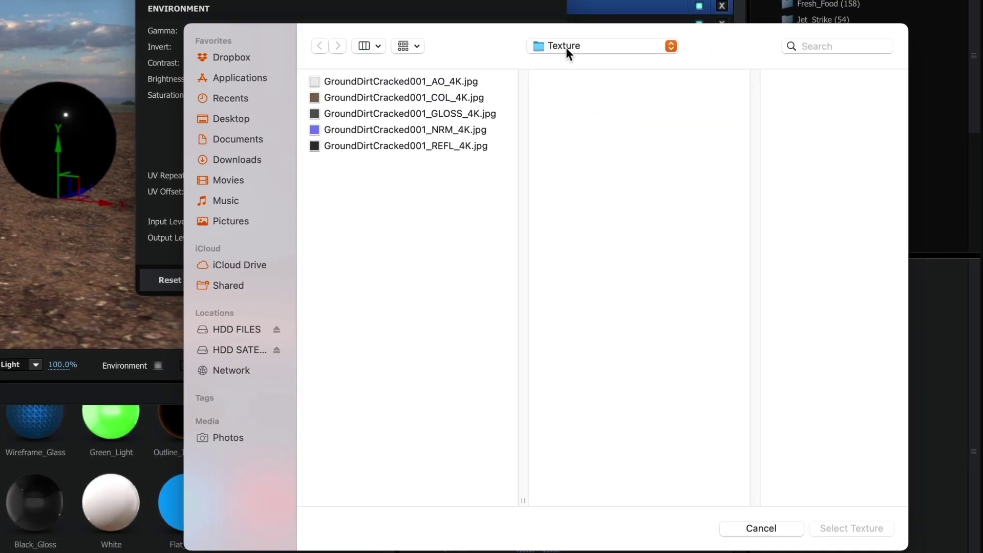
pyautogui.click(567, 47)
pyautogui.click(571, 63)
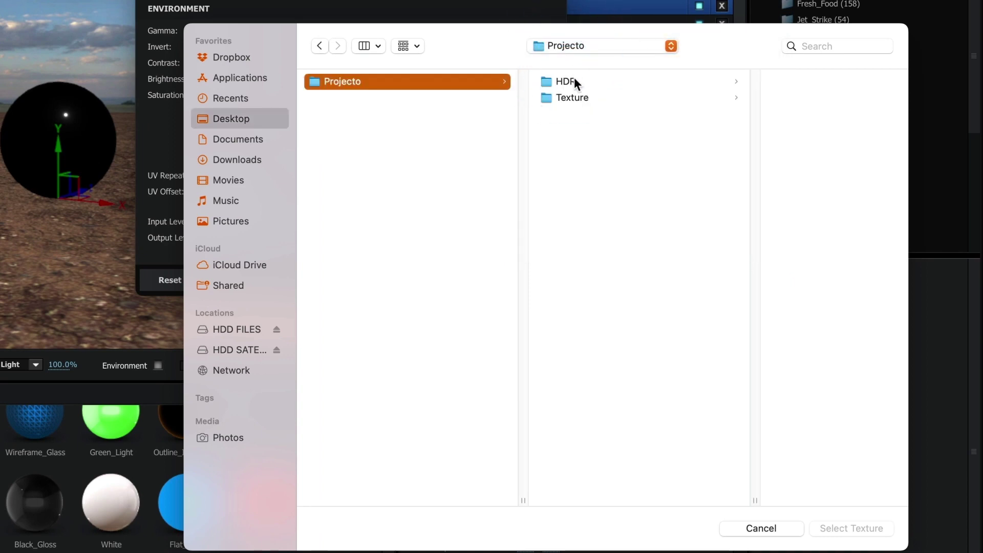
pyautogui.click(574, 81)
pyautogui.click(728, 81)
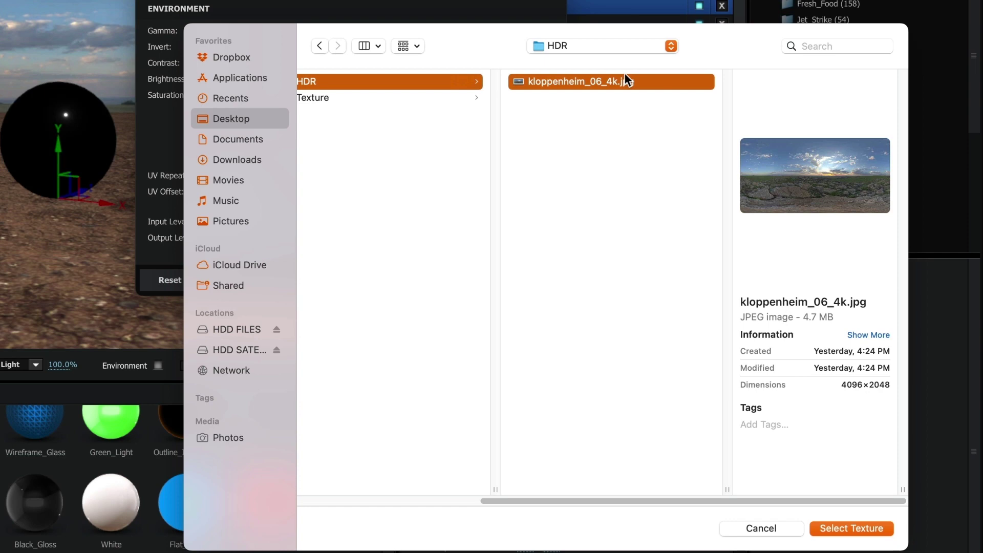
pyautogui.click(867, 524)
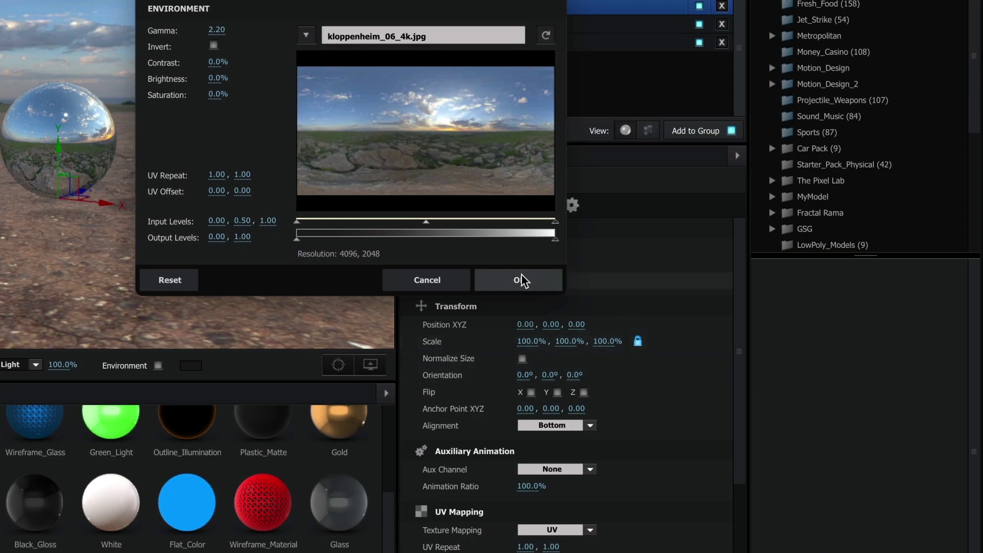
pyautogui.click(517, 280)
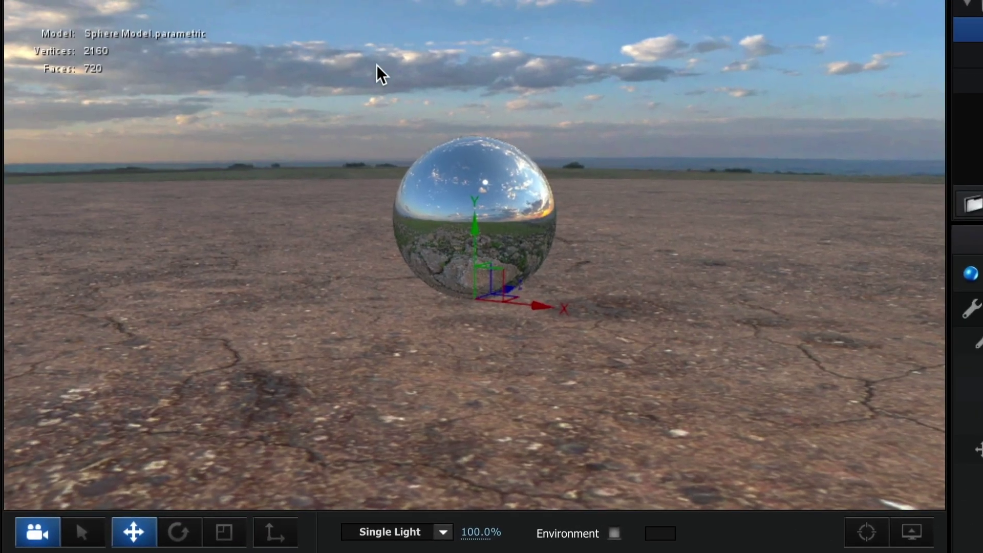
pyautogui.moveTo(636, 215); pyautogui.dragTo(674, 222)
pyautogui.moveTo(610, 367); pyautogui.dragTo(592, 360)
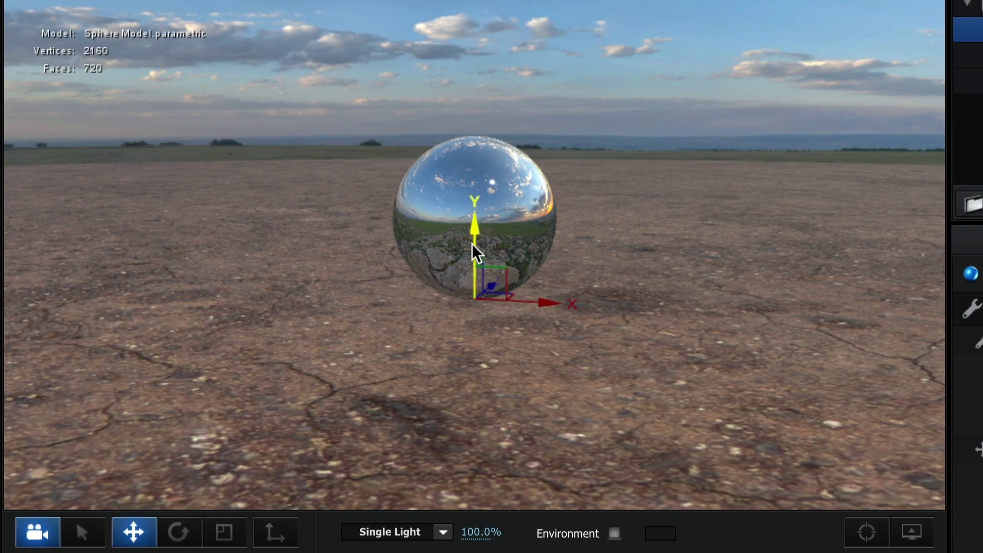
pyautogui.scroll(5, 475, 251)
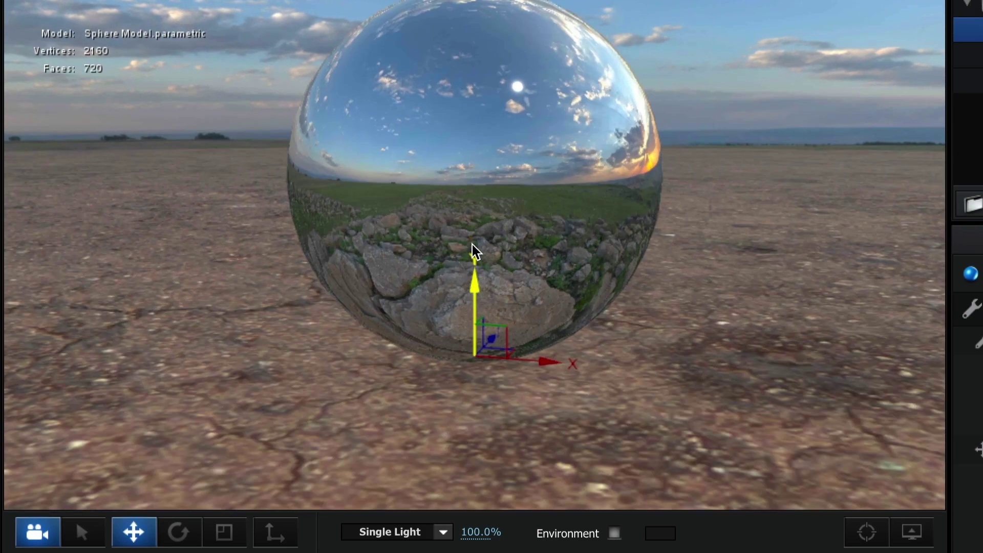
pyautogui.moveTo(581, 272); pyautogui.dragTo(559, 266)
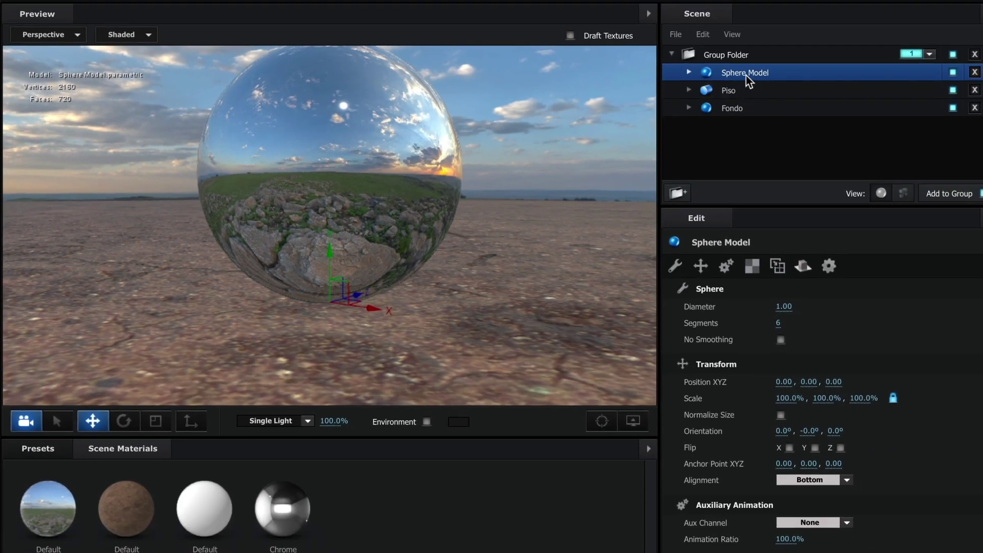
# Step: Switch the Sphere Model's Reflect Mode to Spherical
pyautogui.click(745, 72)
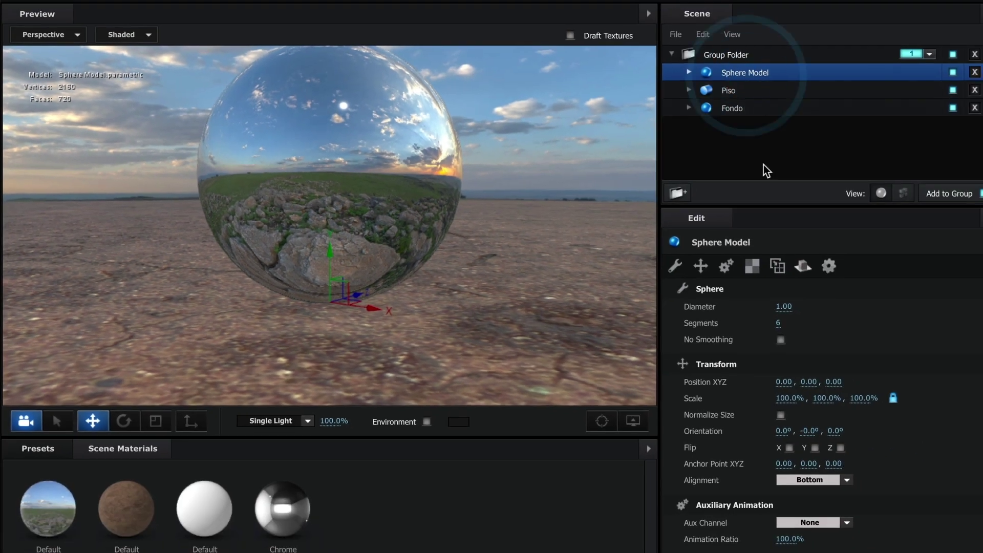
pyautogui.click(803, 267)
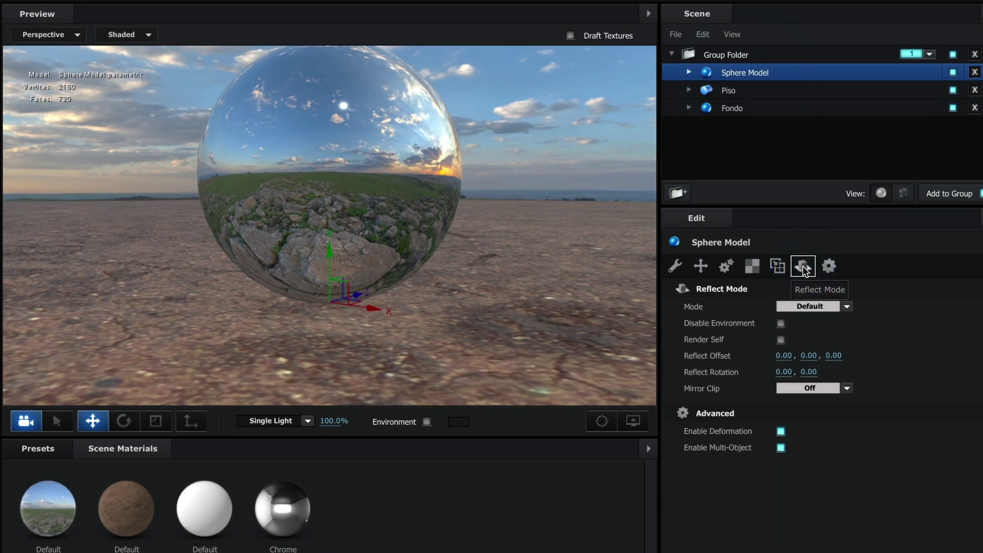
pyautogui.click(835, 309)
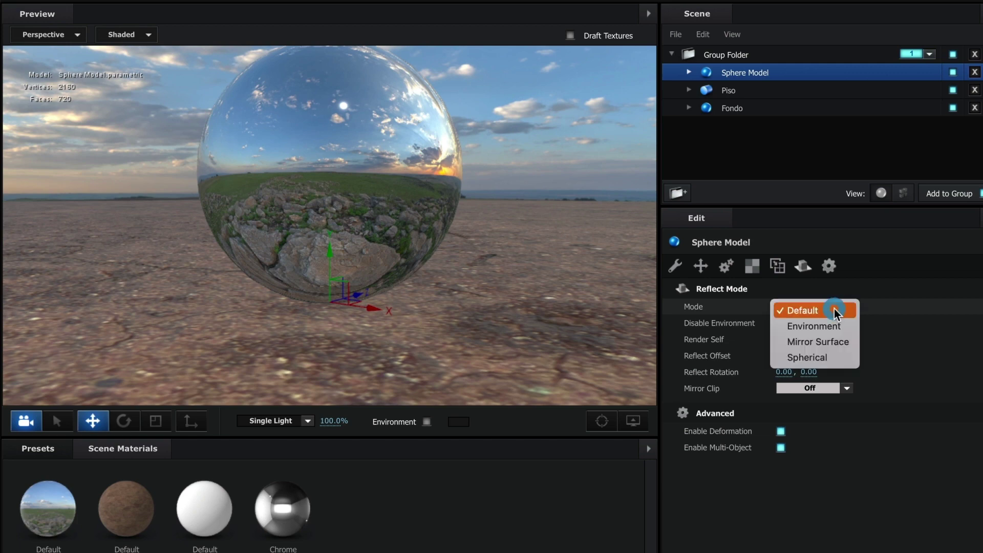
pyautogui.click(819, 358)
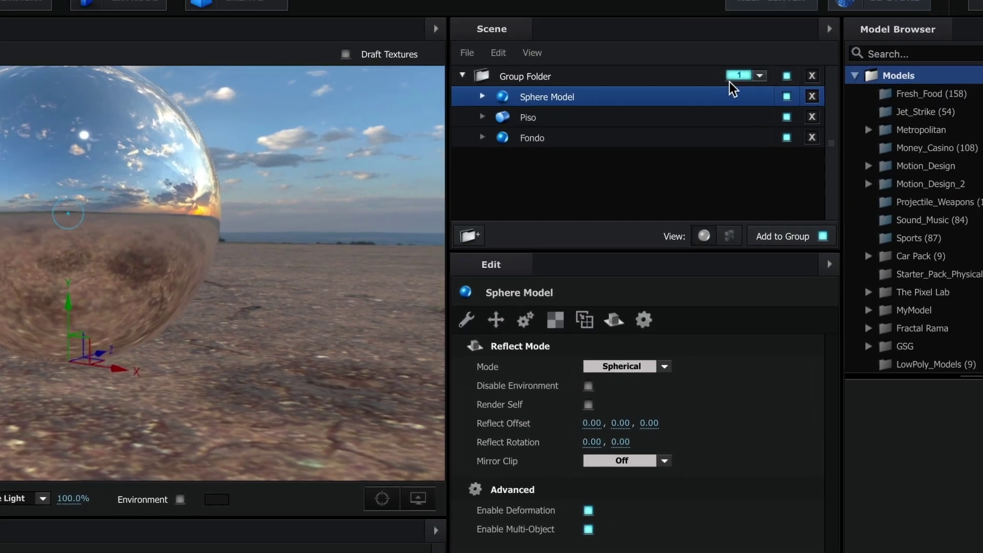
# Step: Leave the Group Folder on layer 1 and close the Element scene setup with OK
pyautogui.click(929, 55)
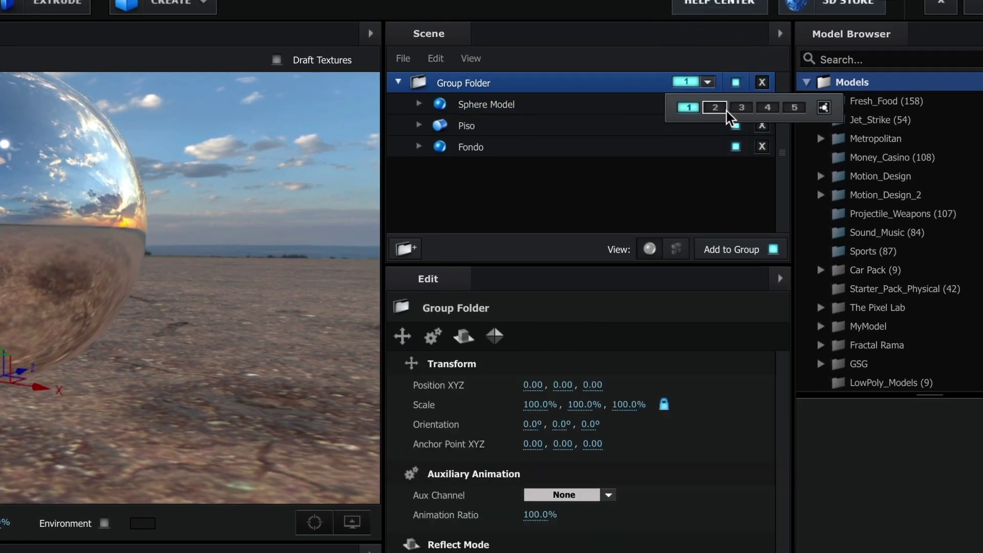
pyautogui.click(708, 81)
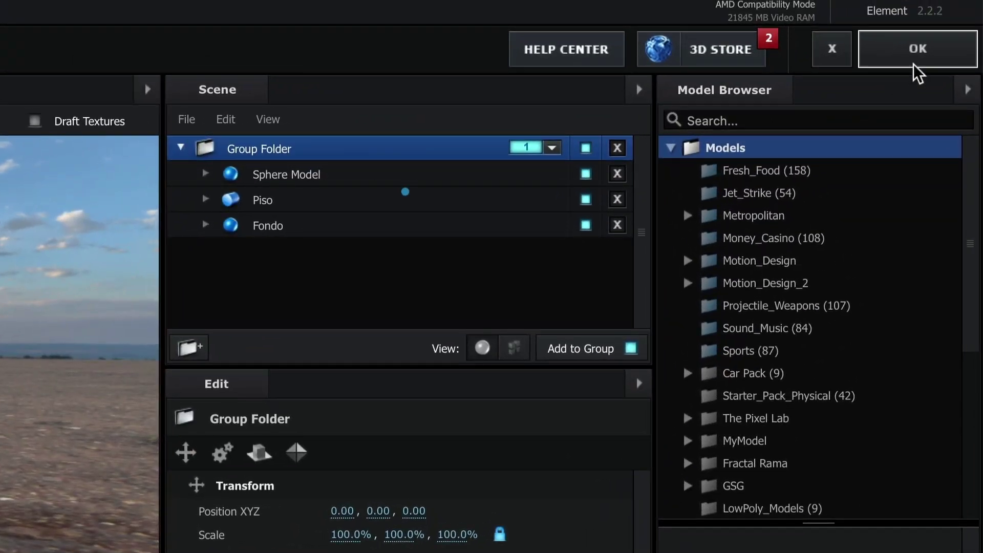
pyautogui.click(914, 64)
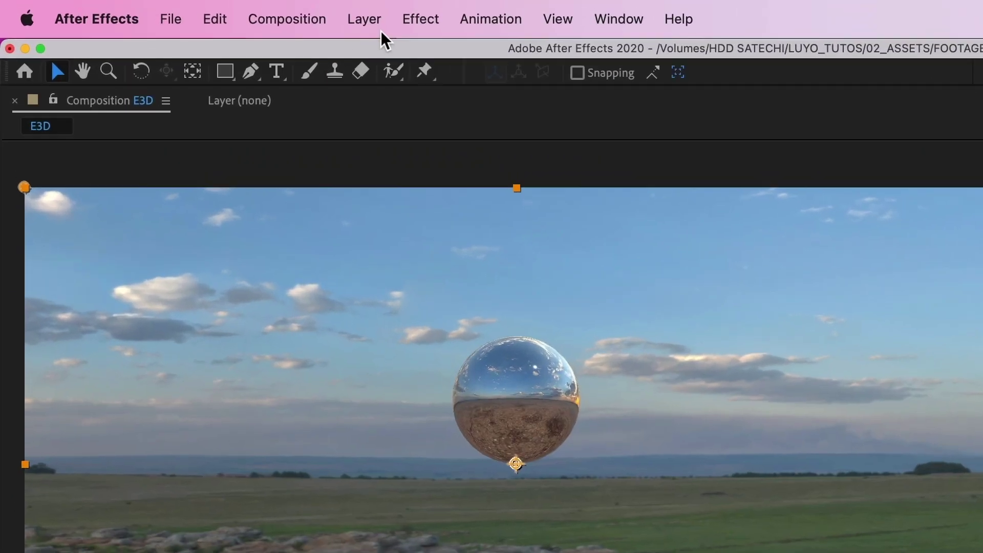
# Step: Add a new camera, Camera 1, with default settings
pyautogui.click(372, 20)
pyautogui.moveTo(369, 55)
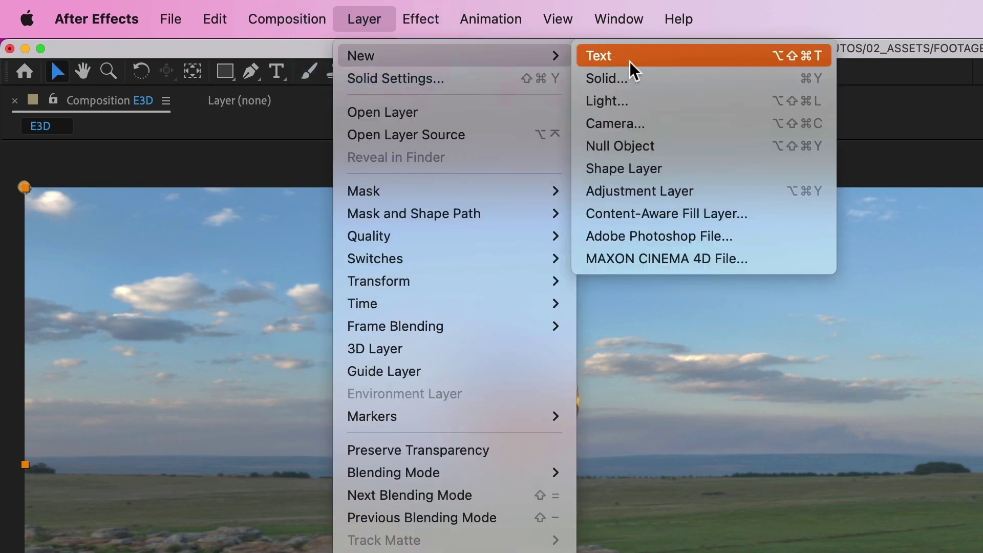
pyautogui.click(646, 122)
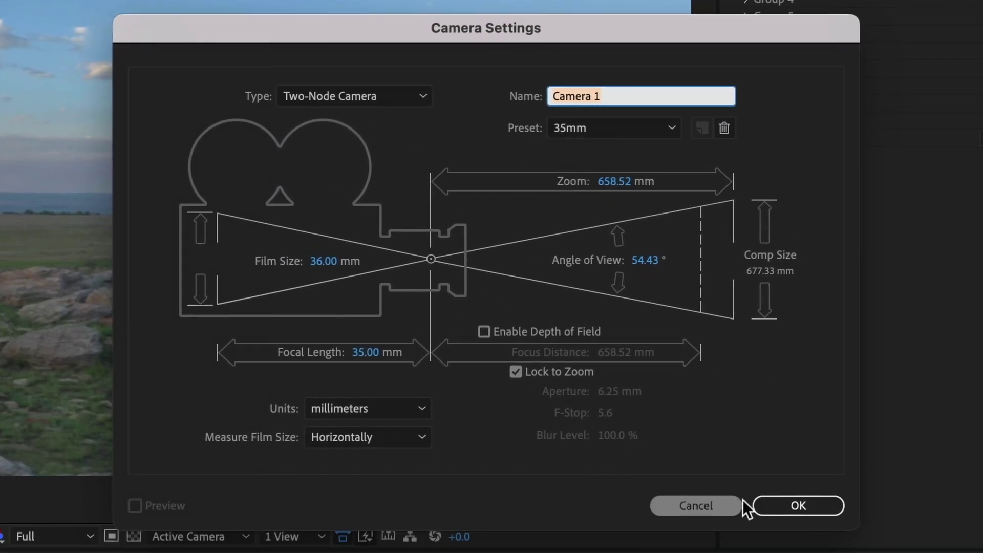
pyautogui.click(802, 502)
# Step: Orbit and dolly Camera 1 to frame the chrome sphere against the sunset
pyautogui.press('c')
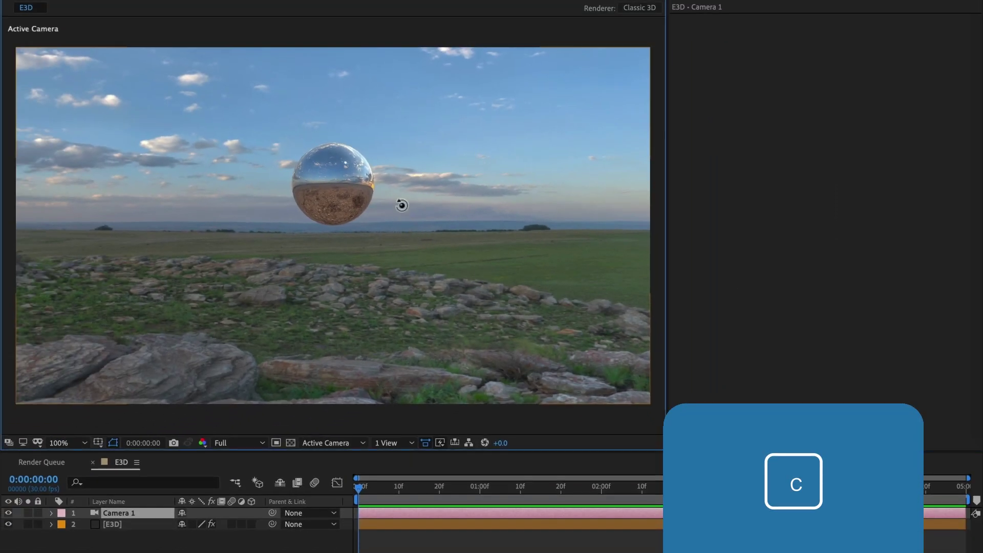
pyautogui.moveTo(400, 204)
pyautogui.mouseDown()
pyautogui.moveTo(365, 219)
pyautogui.moveTo(401, 217)
pyautogui.mouseUp()
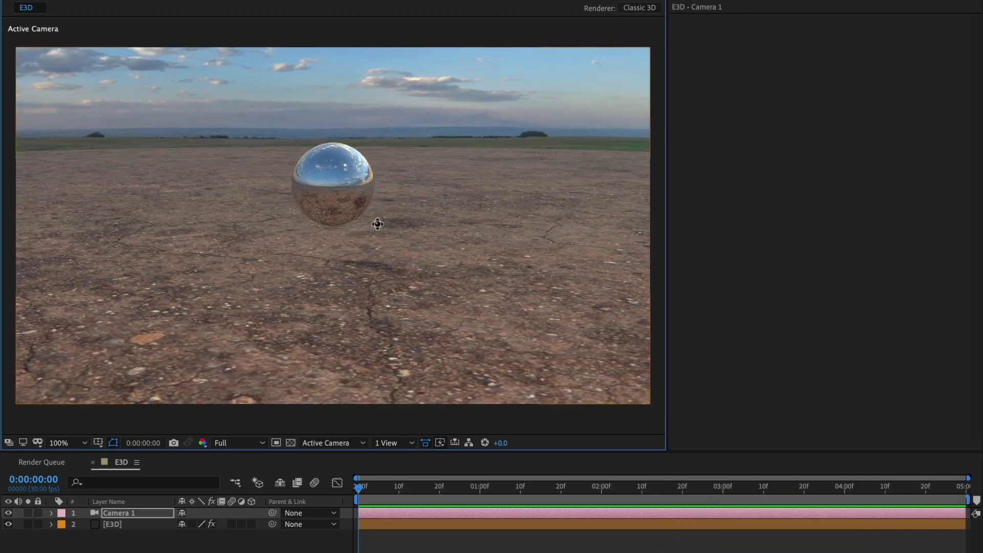
pyautogui.scroll(5, 407, 169)
pyautogui.moveTo(395, 200); pyautogui.dragTo(321, 241, button='middle')
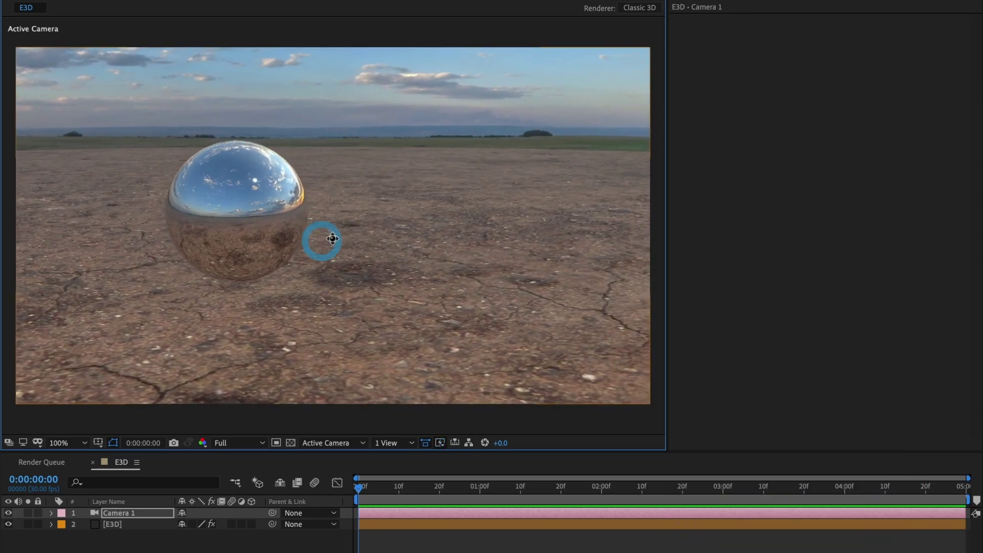
pyautogui.moveTo(321, 241)
pyautogui.mouseDown()
pyautogui.moveTo(483, 232)
pyautogui.moveTo(334, 230)
pyautogui.mouseUp()
pyautogui.moveTo(400, 217)
pyautogui.mouseDown()
pyautogui.moveTo(411, 217)
pyautogui.moveTo(401, 219)
pyautogui.mouseUp()
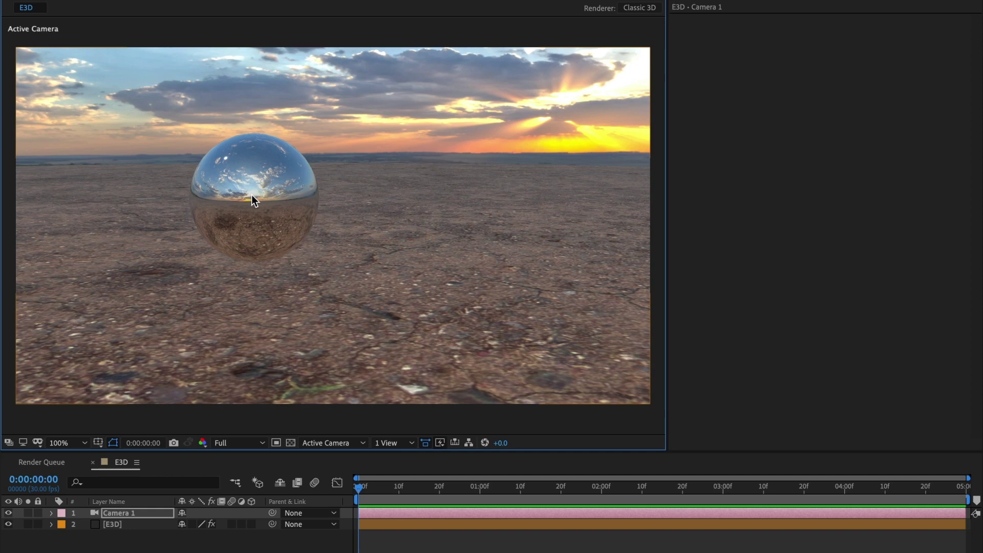
# Step: Set the E3D layer's Physical Environment Y Rotation to 180°
pyautogui.click(114, 522)
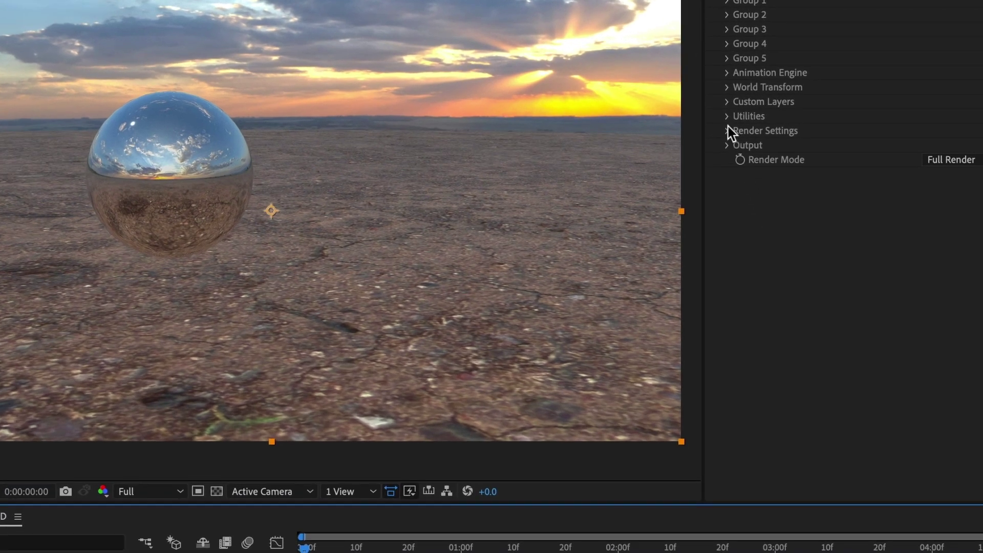
pyautogui.click(727, 130)
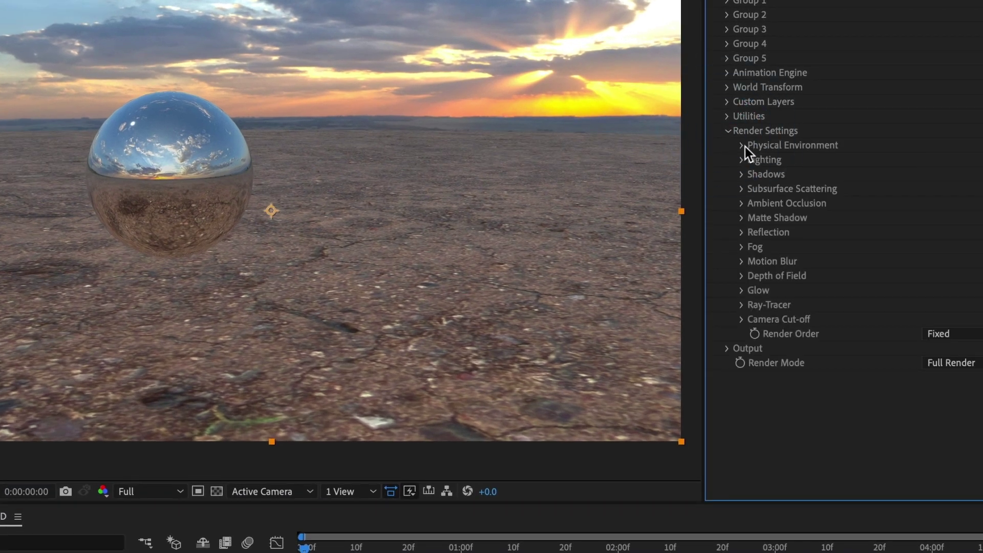
pyautogui.click(744, 146)
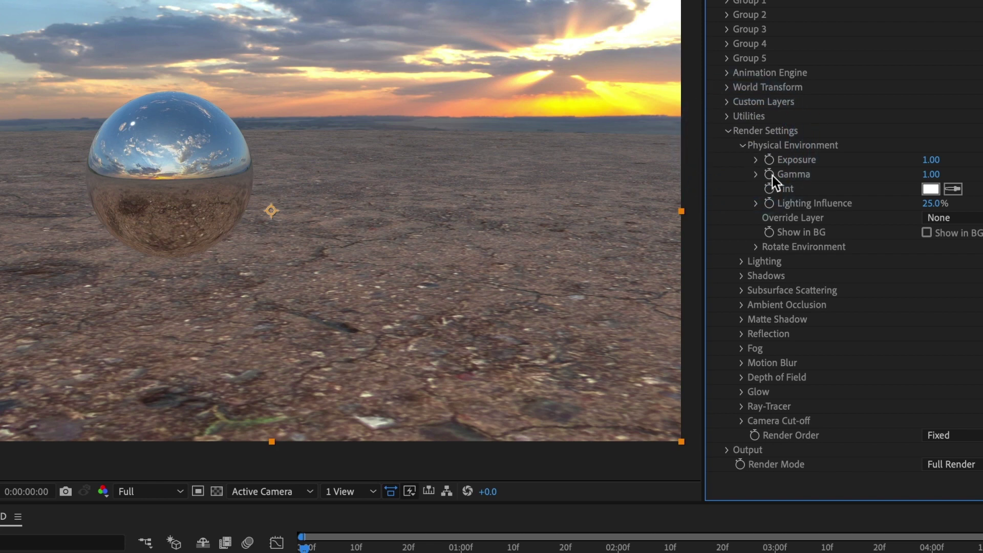
pyautogui.click(755, 247)
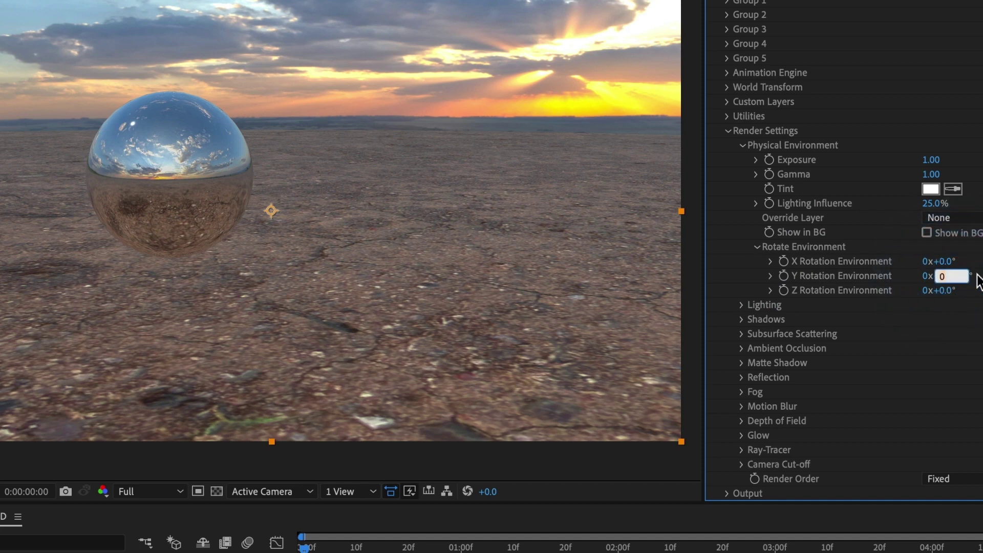
pyautogui.press('Return')
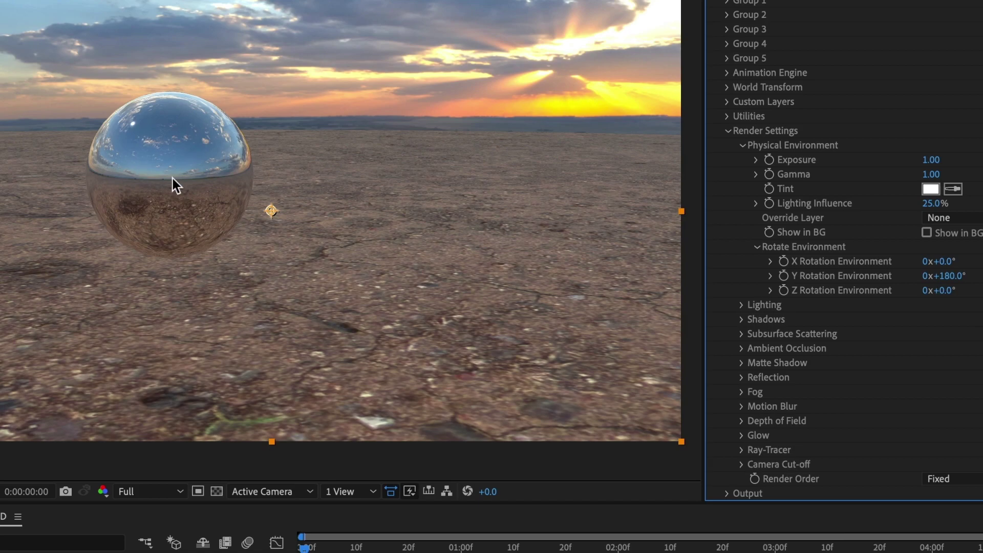
# Step: Orbit and track the camera so the sphere sits lower left and smaller
pyautogui.click(282, 235)
pyautogui.press('c')
pyautogui.moveTo(320, 228); pyautogui.dragTo(392, 132)
pyautogui.moveTo(185, 178)
pyautogui.mouseDown()
pyautogui.moveTo(1, 185)
pyautogui.moveTo(20, 206)
pyautogui.moveTo(172, 181)
pyautogui.mouseUp()
pyautogui.moveTo(286, 242); pyautogui.dragTo(283, 272, button='middle')
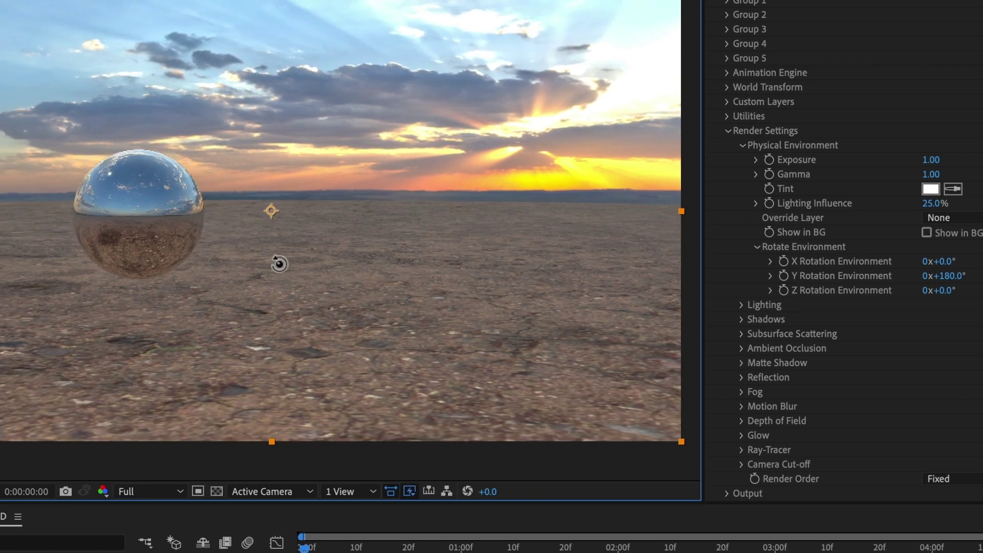
pyautogui.click(279, 264)
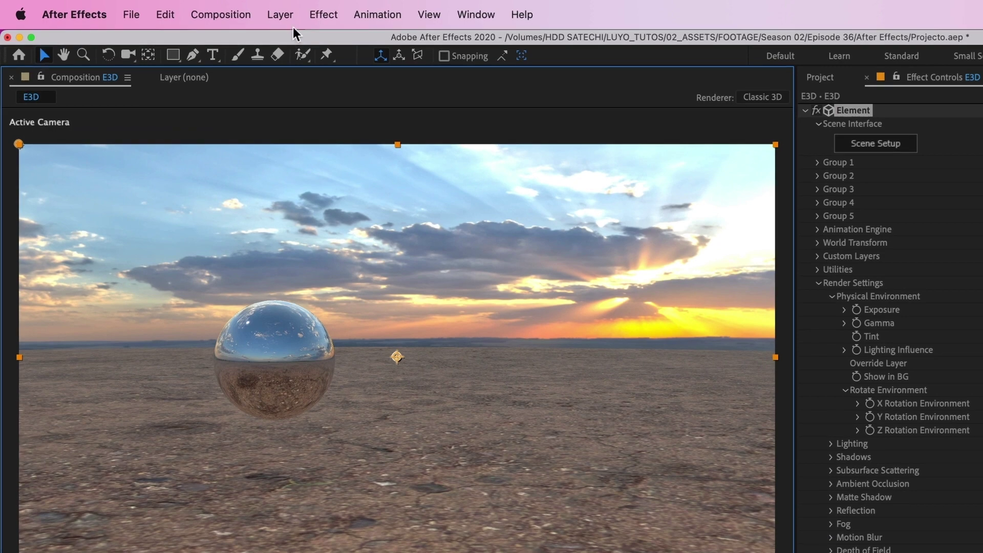
# Step: Create a Parallel light coloured warm F6E9DC with Casts Shadows enabled
pyautogui.click(289, 23)
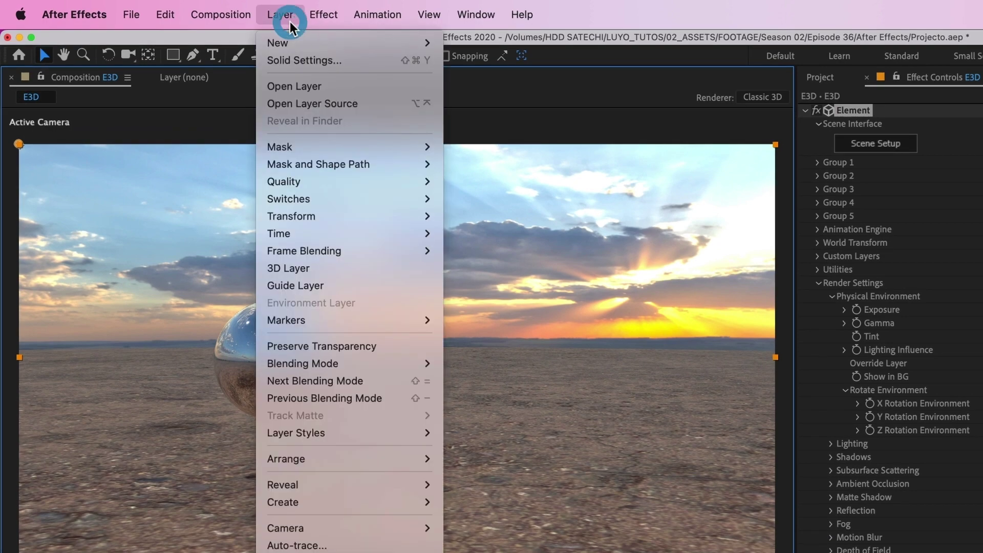
pyautogui.moveTo(353, 41)
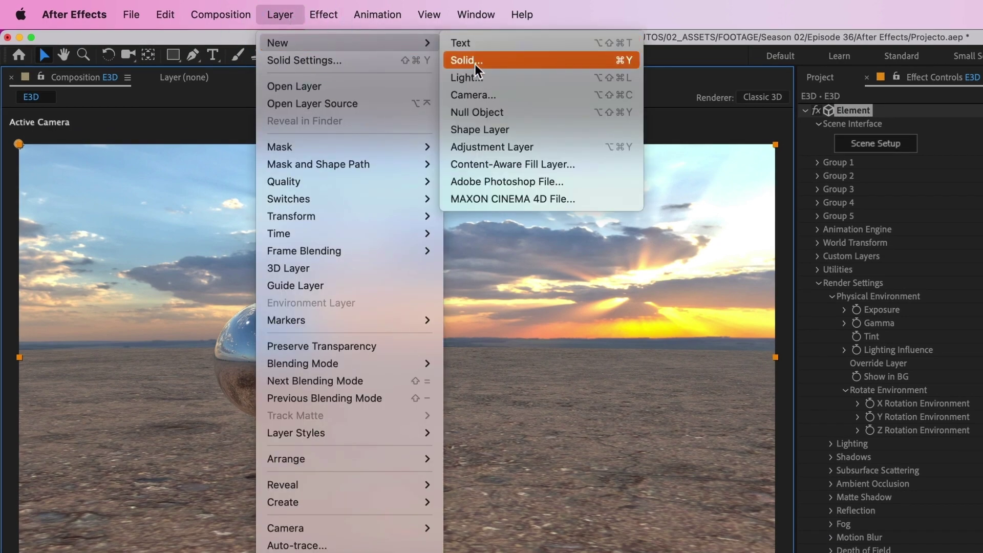
pyautogui.click(479, 77)
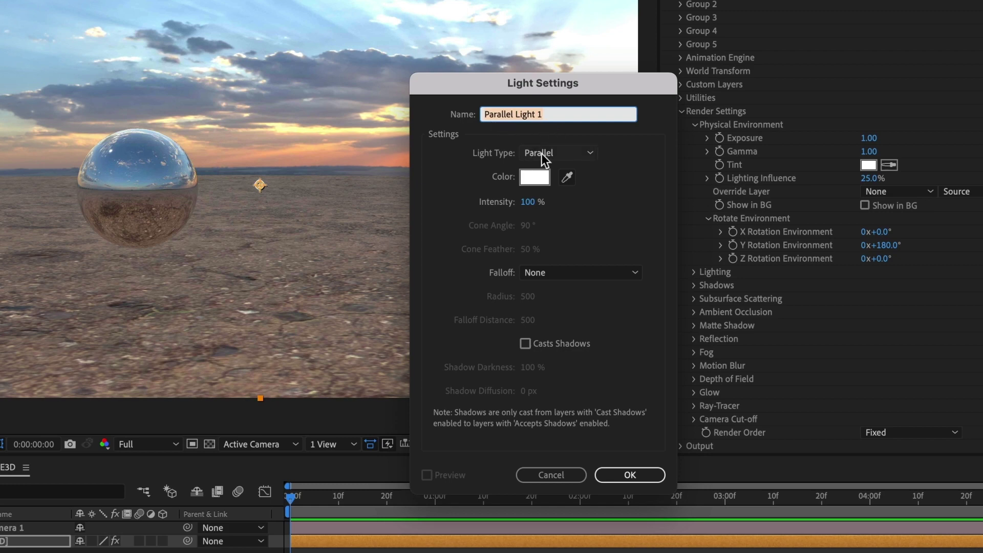
pyautogui.click(550, 154)
pyautogui.click(548, 168)
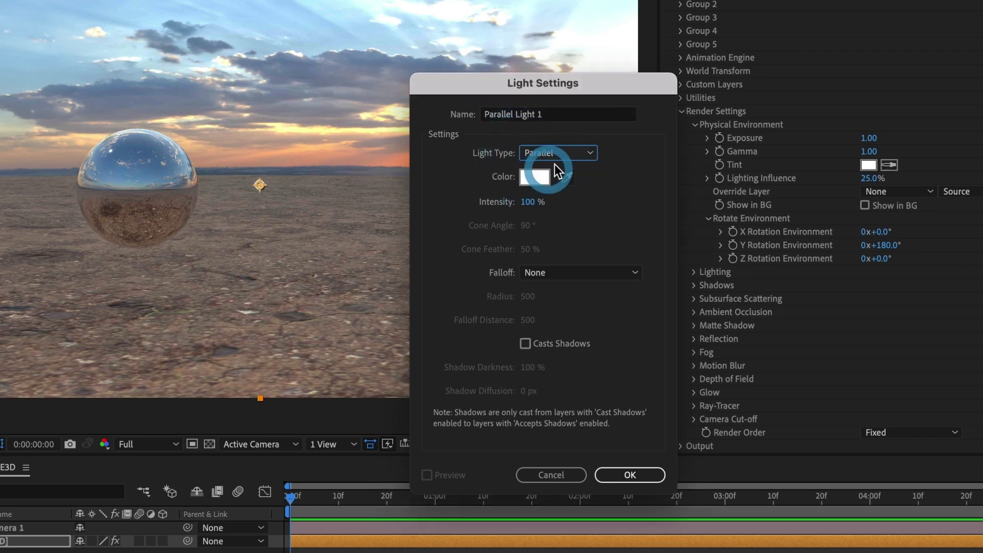
pyautogui.click(537, 177)
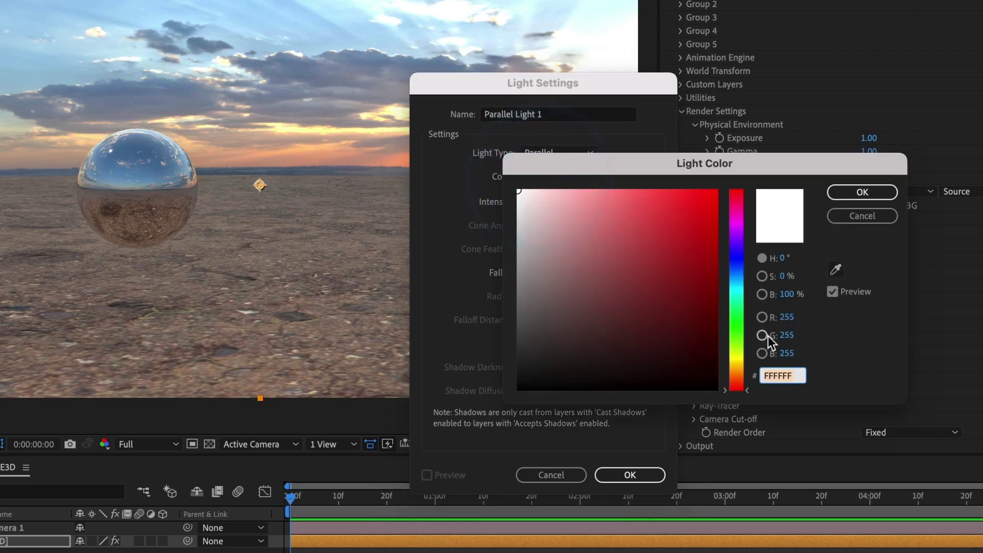
pyautogui.click(736, 354)
pyautogui.click(536, 196)
pyautogui.moveTo(736, 358); pyautogui.dragTo(735, 373)
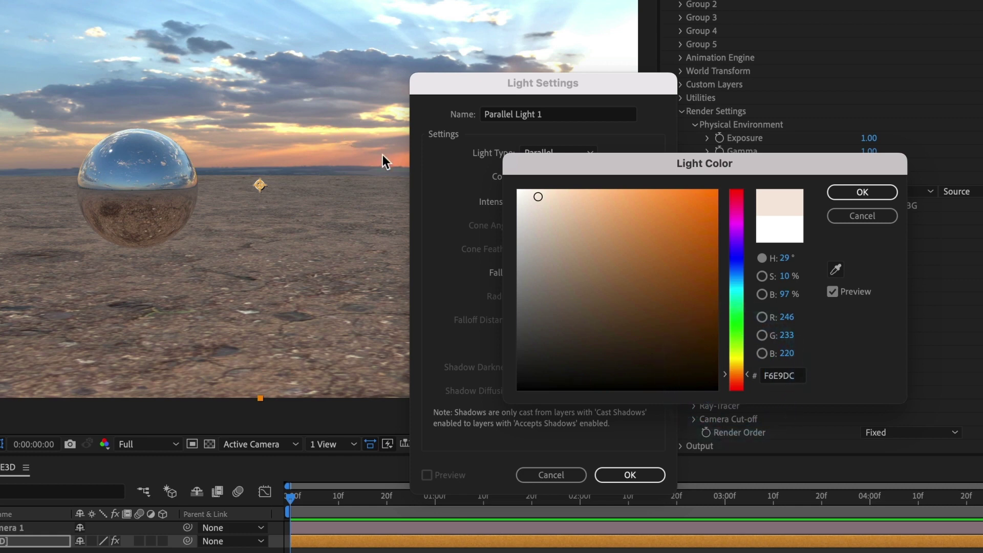
pyautogui.click(856, 197)
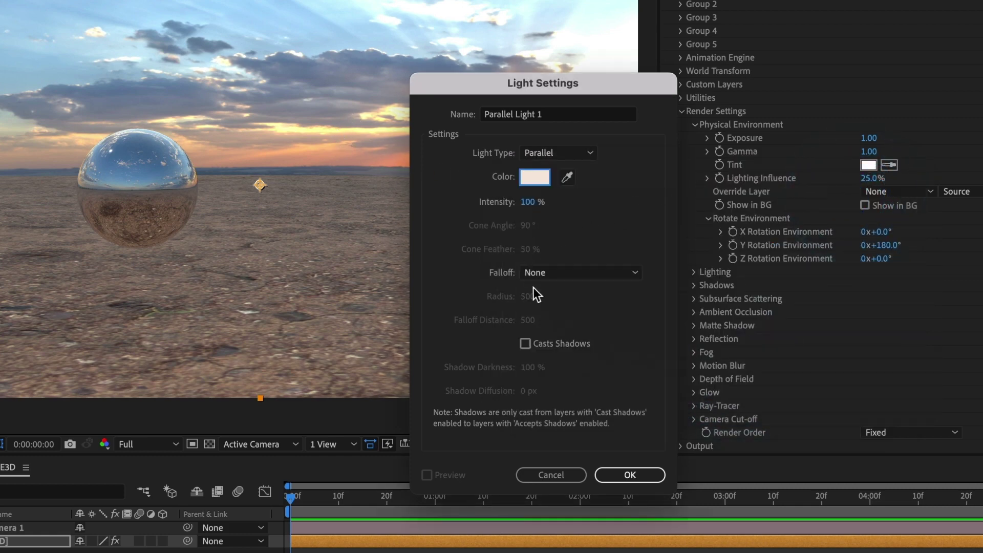
pyautogui.click(526, 342)
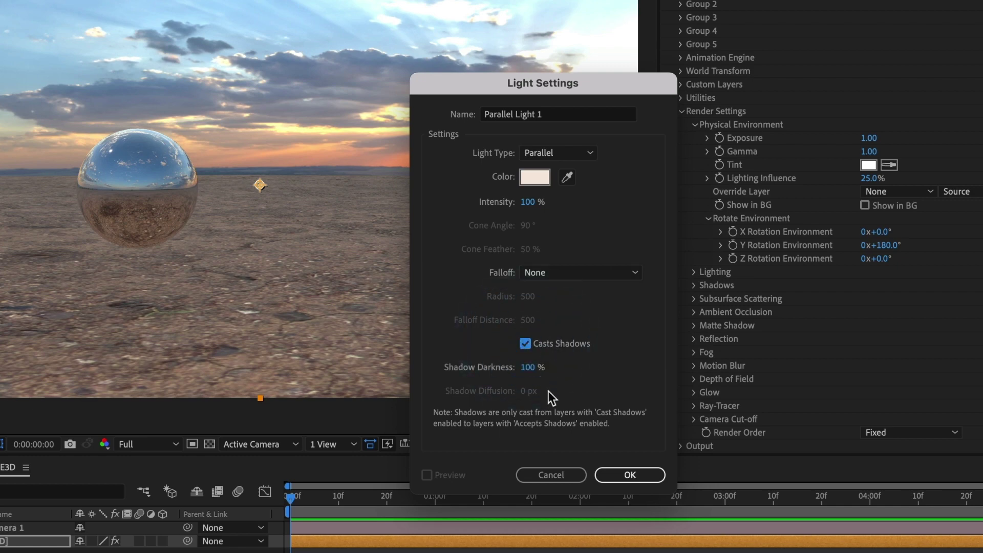
pyautogui.click(626, 471)
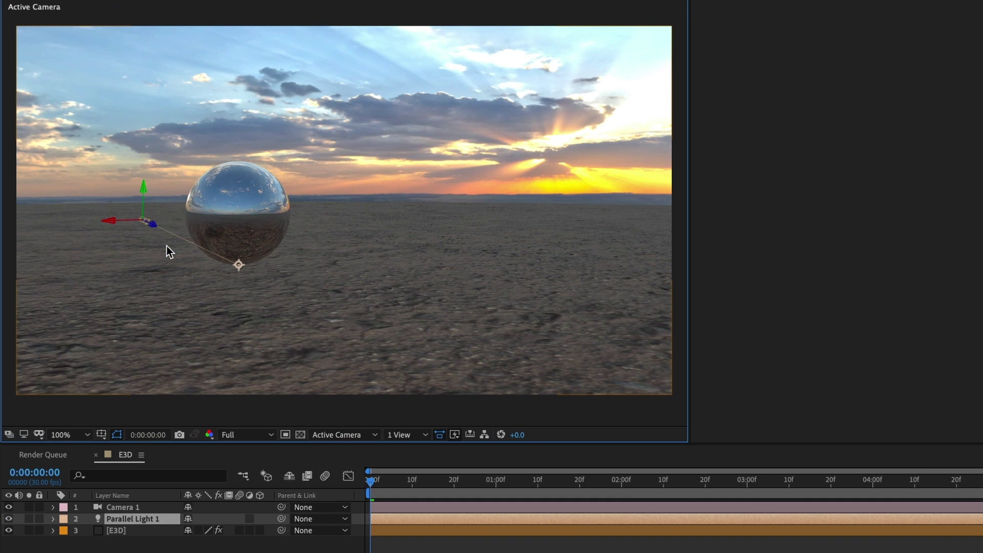
# Step: Enable shadows in the E3D layer's Element 3D render settings
pyautogui.click(122, 532)
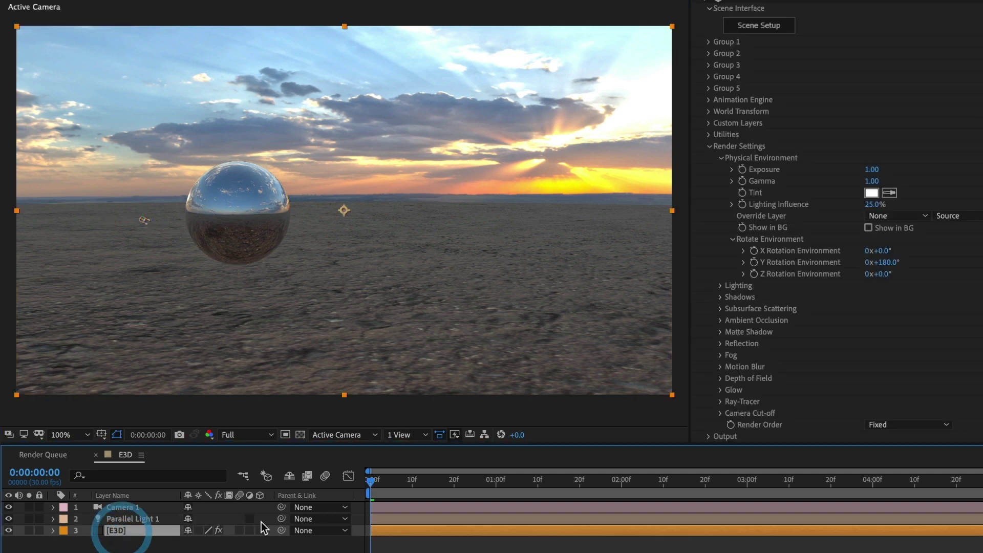
pyautogui.click(721, 160)
pyautogui.click(721, 181)
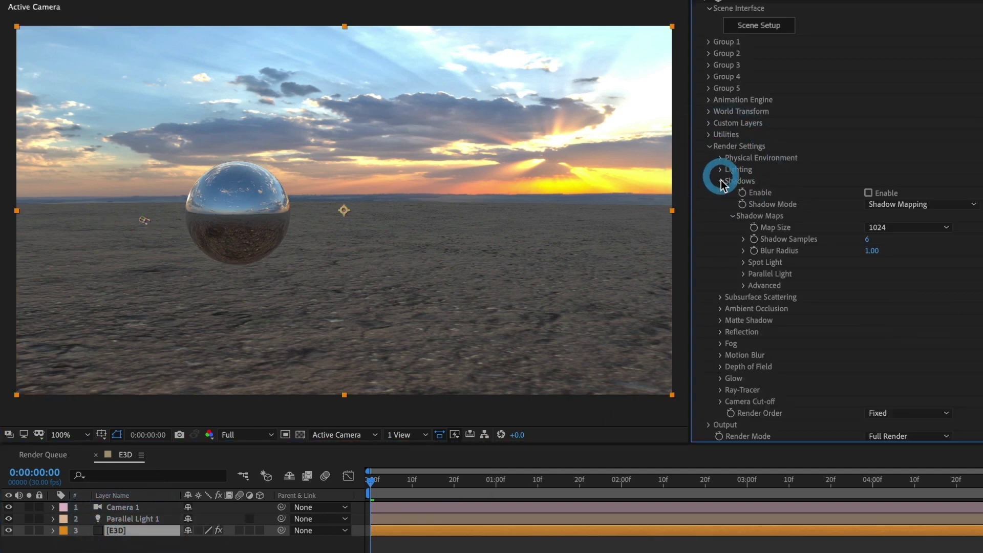
pyautogui.click(869, 193)
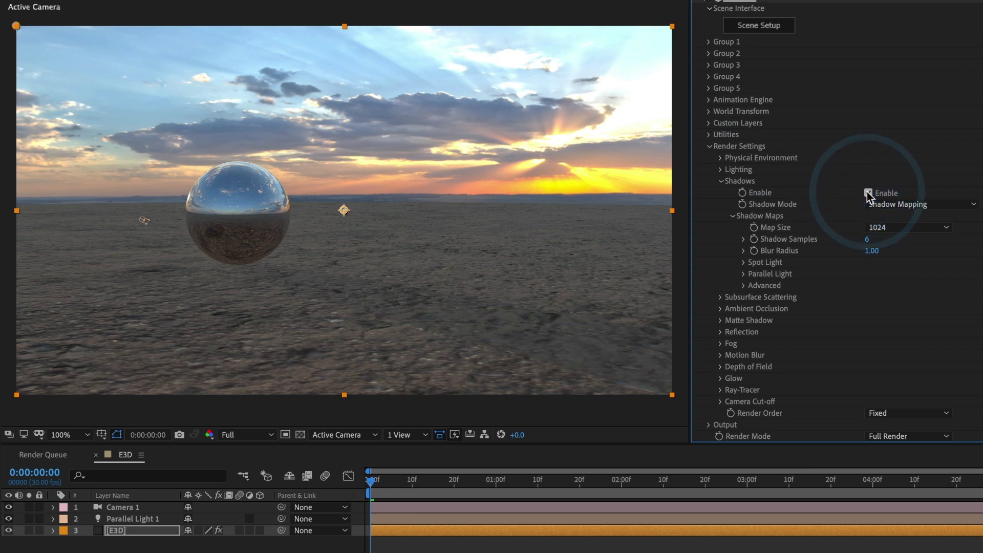
# Step: Move Parallel Light 1 up and right so the sphere's shadow stretches toward the lower left
pyautogui.click(119, 517)
pyautogui.click(137, 228)
pyautogui.click(139, 221)
pyautogui.moveTo(140, 221); pyautogui.dragTo(321, 177)
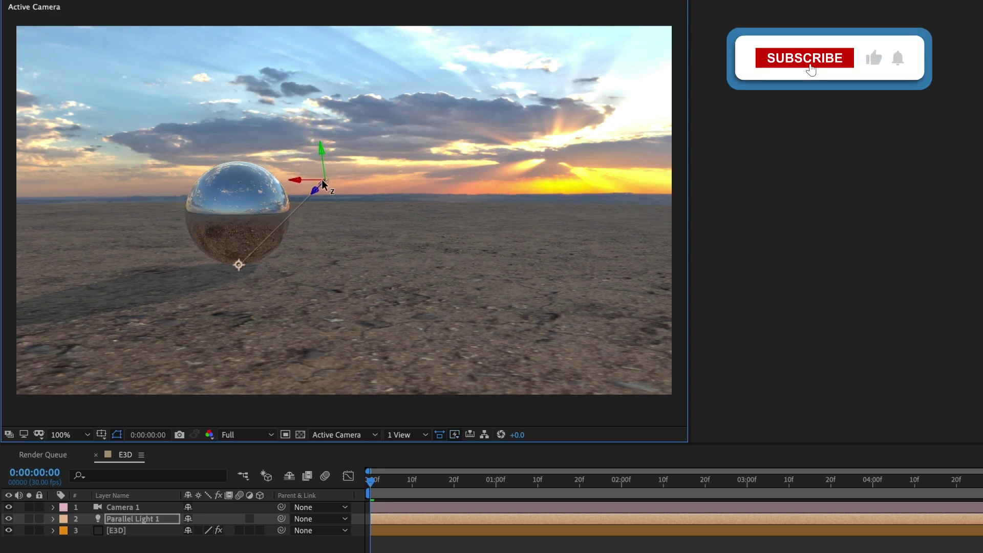
pyautogui.press('c')
pyautogui.moveTo(394, 421); pyautogui.dragTo(389, 308)
pyautogui.moveTo(347, 257); pyautogui.dragTo(465, 215)
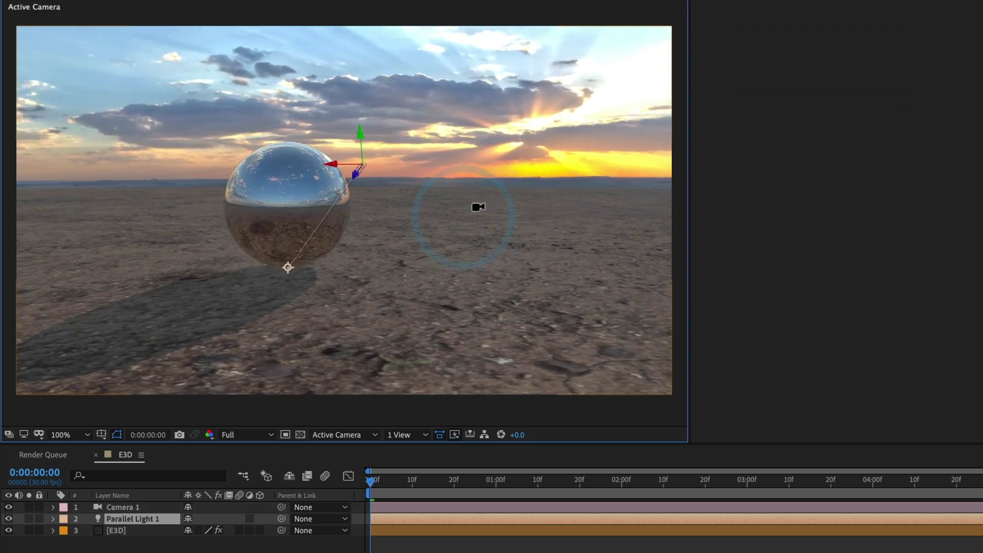
# Step: Set the Element 3D lighting's Add Lighting preset to Sun Set
pyautogui.click(124, 531)
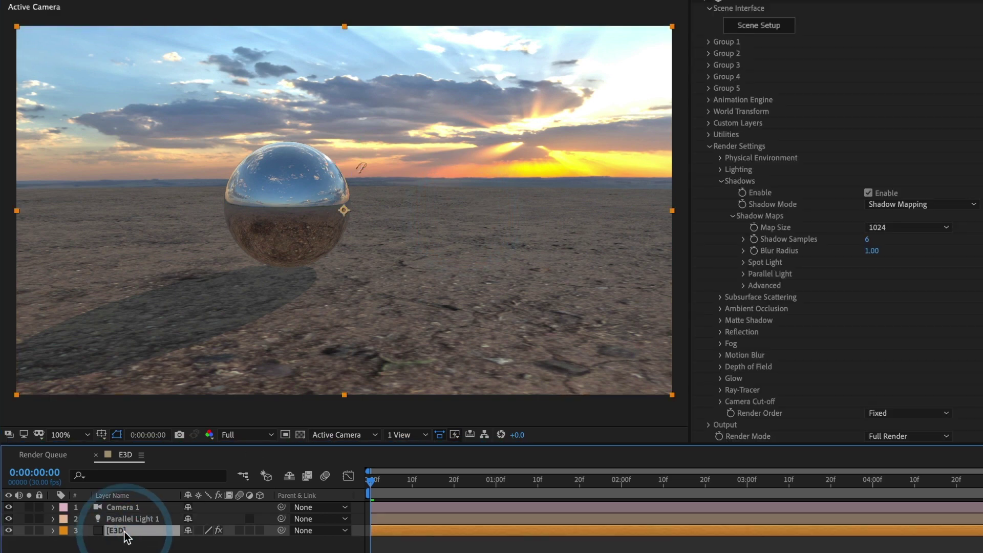
pyautogui.click(720, 183)
pyautogui.click(721, 170)
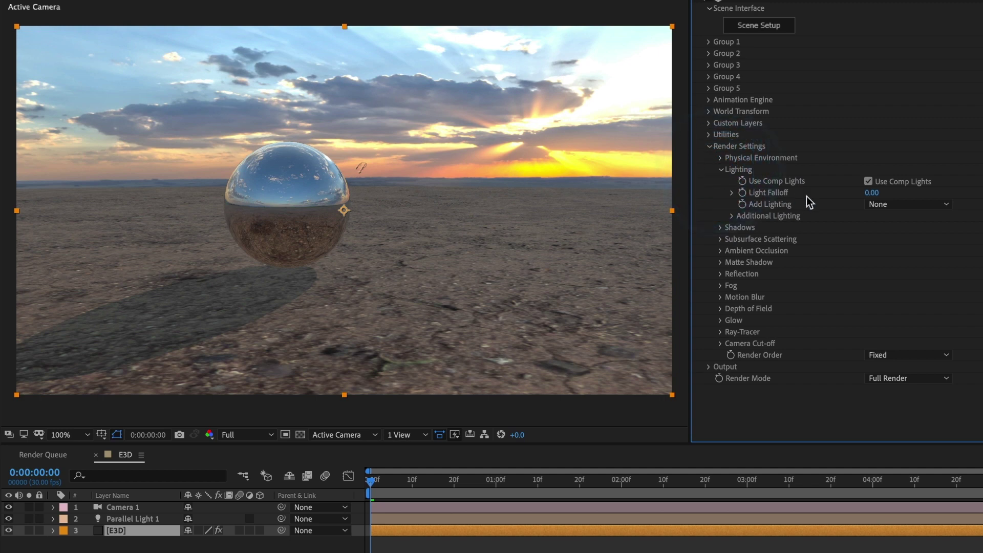
pyautogui.click(891, 204)
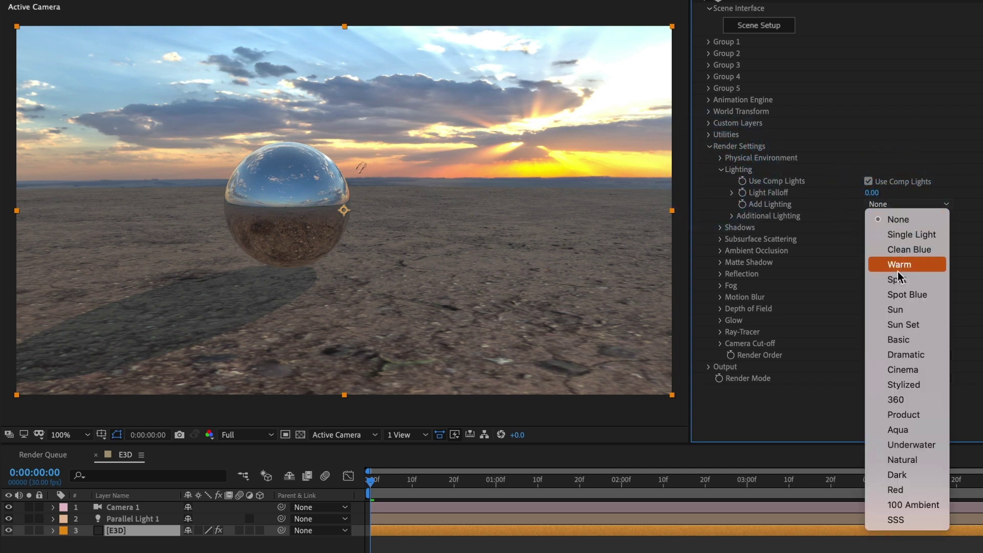
pyautogui.click(924, 325)
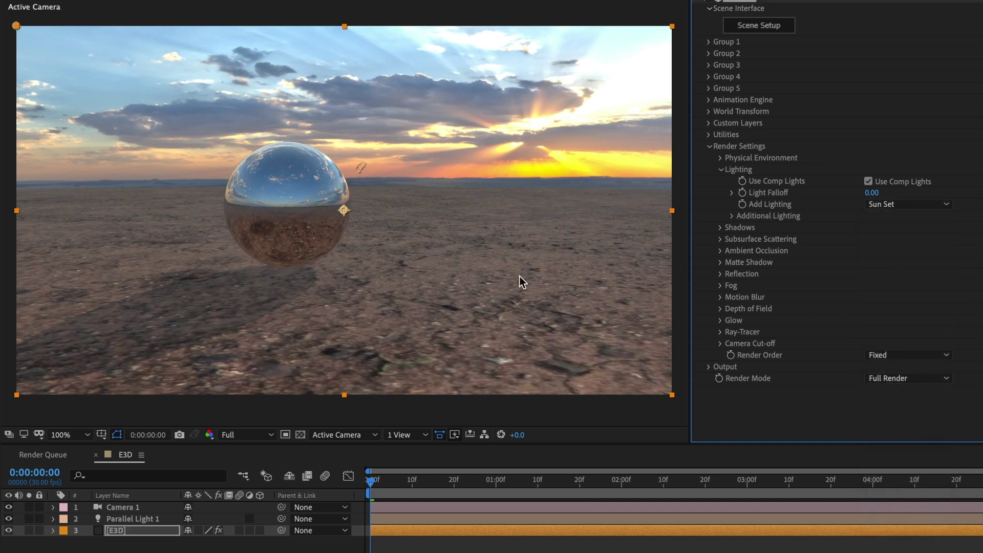
# Step: Turn on ambient occlusion and set SSAO Intensity to 8
pyautogui.click(722, 169)
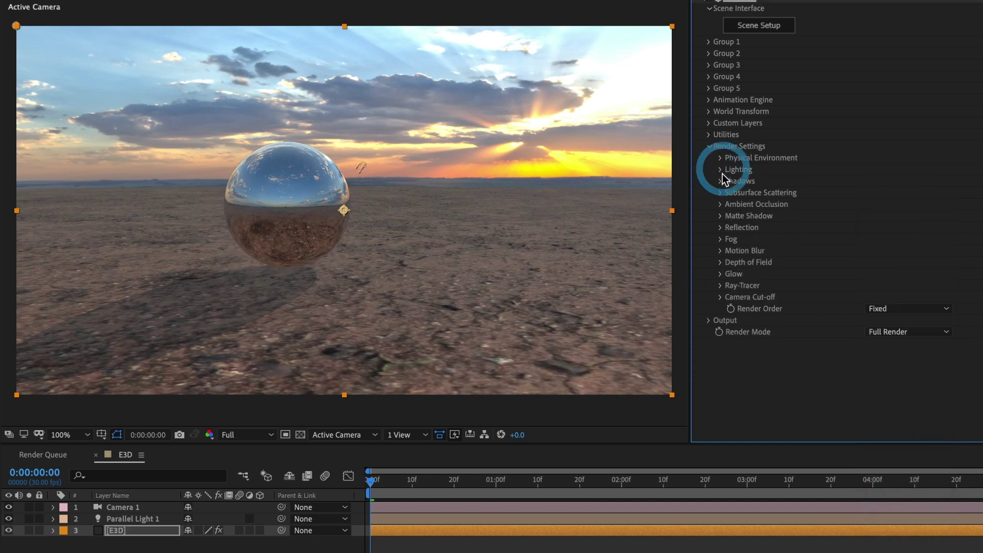
pyautogui.click(721, 204)
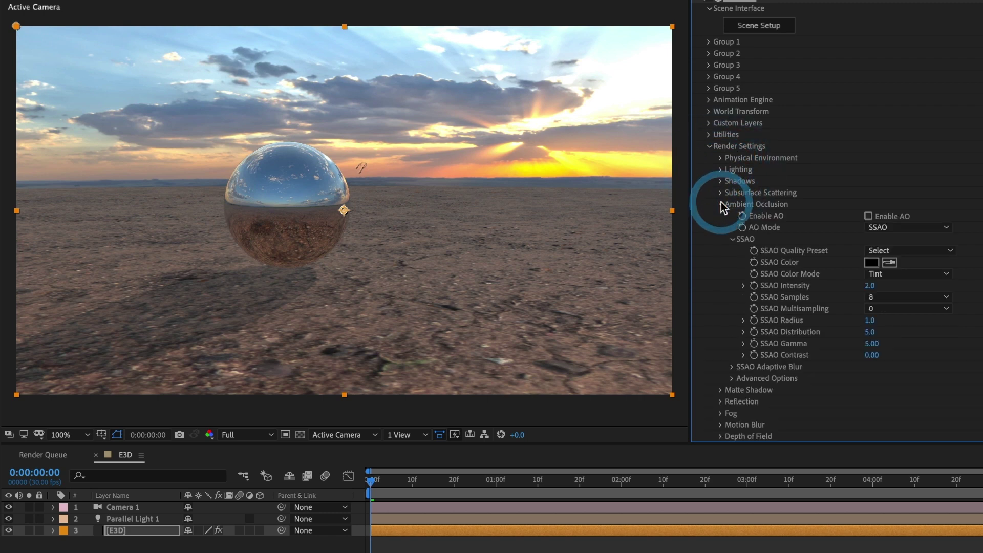
pyautogui.click(868, 216)
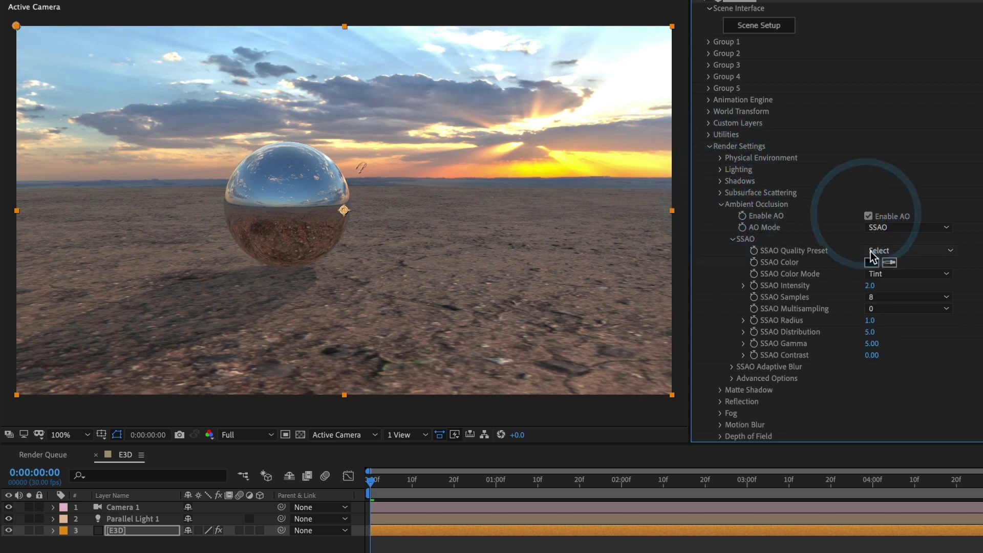
pyautogui.click(869, 285)
pyautogui.write('8')
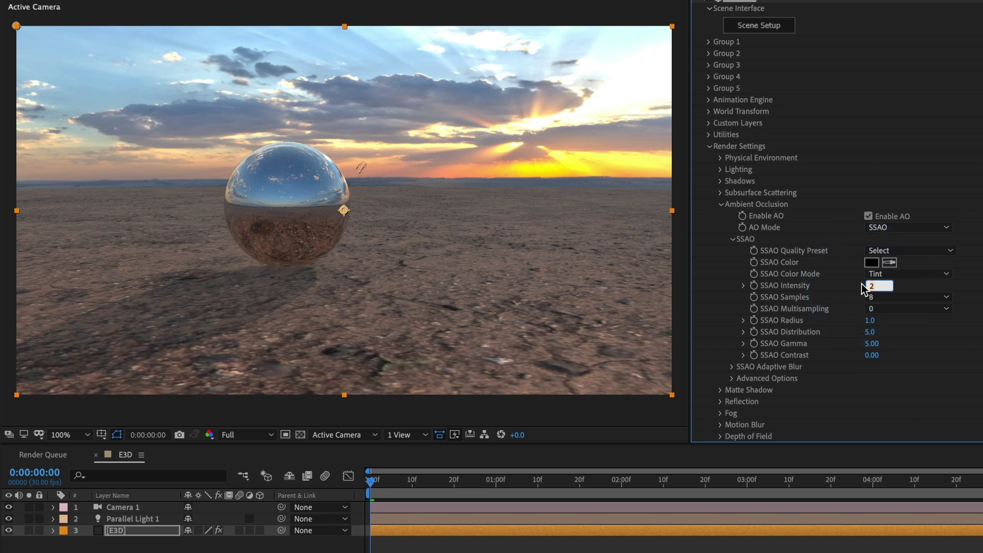
pyautogui.press('Return')
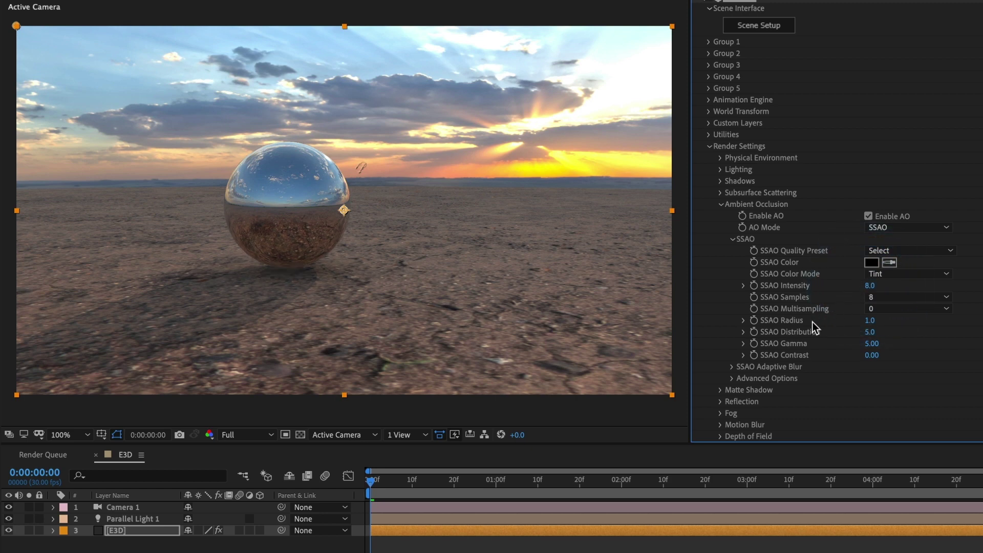
# Step: Set SSAO Contrast to 1.00 and check the contact shading around the sphere
pyautogui.click(869, 355)
pyautogui.write('1')
pyautogui.press('Return')
pyautogui.press('c')
pyautogui.moveTo(514, 266); pyautogui.dragTo(509, 263)
pyautogui.press('v')
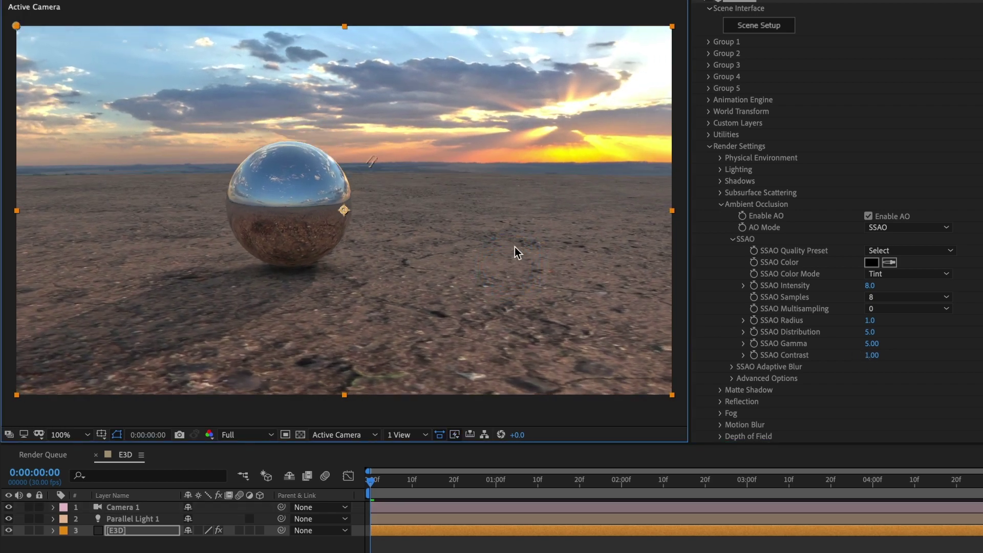
pyautogui.click(720, 205)
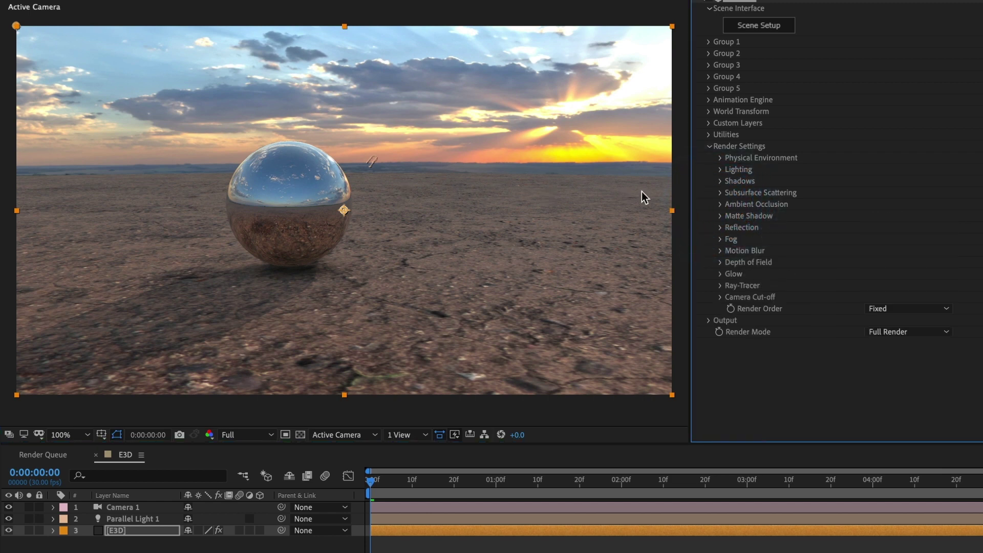
# Step: Enable fog and set its colour to mid grey
pyautogui.click(723, 240)
pyautogui.click(869, 252)
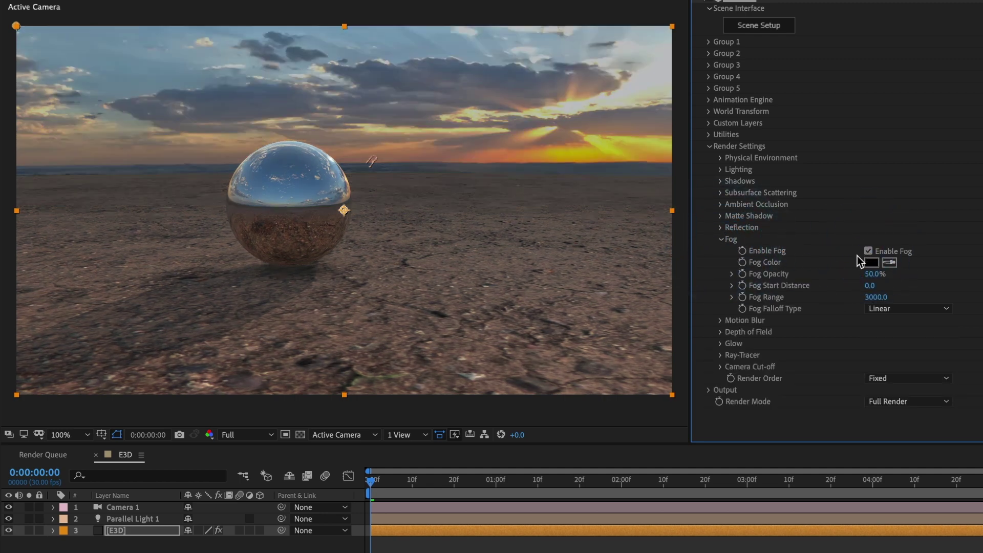
pyautogui.click(873, 262)
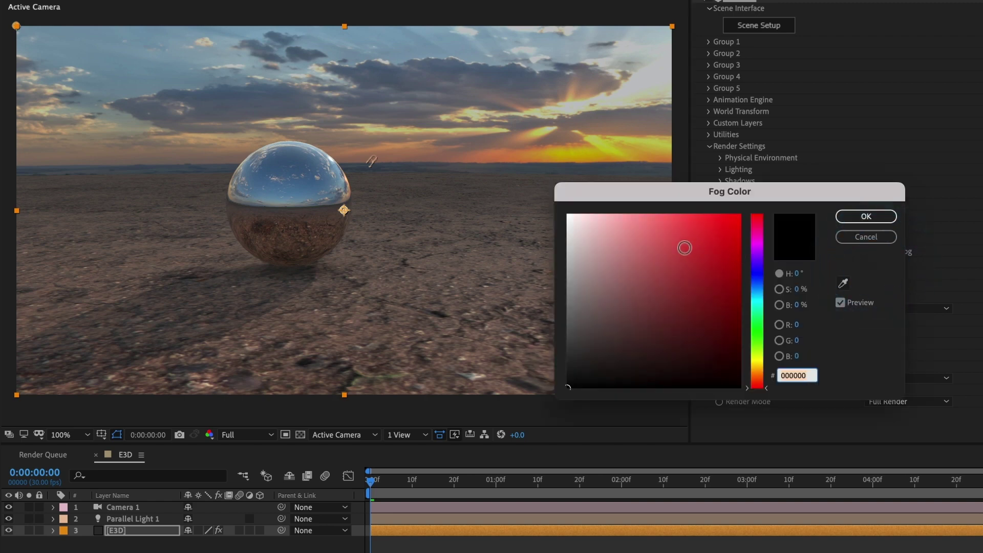
pyautogui.moveTo(570, 291)
pyautogui.mouseDown()
pyautogui.moveTo(568, 280)
pyautogui.moveTo(571, 307)
pyautogui.mouseUp()
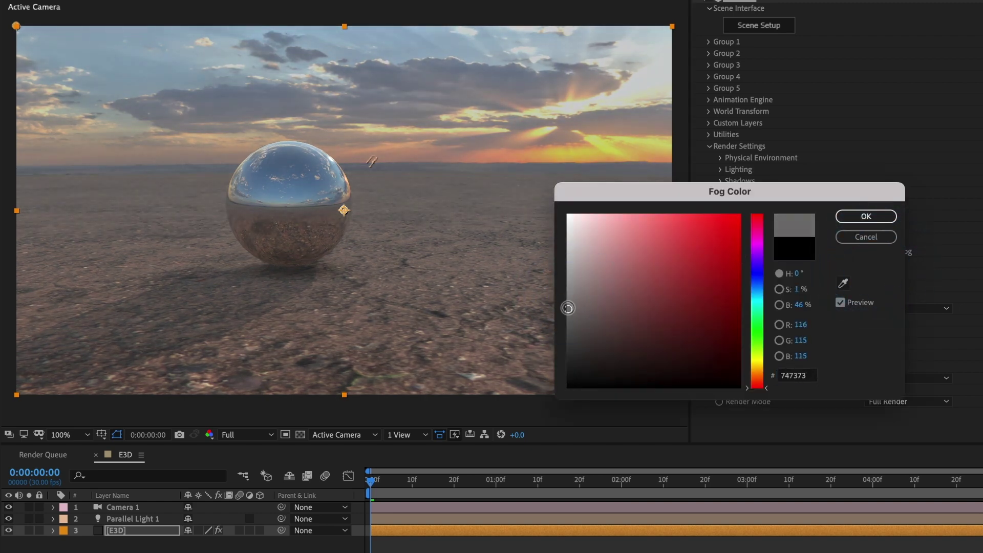
pyautogui.click(864, 217)
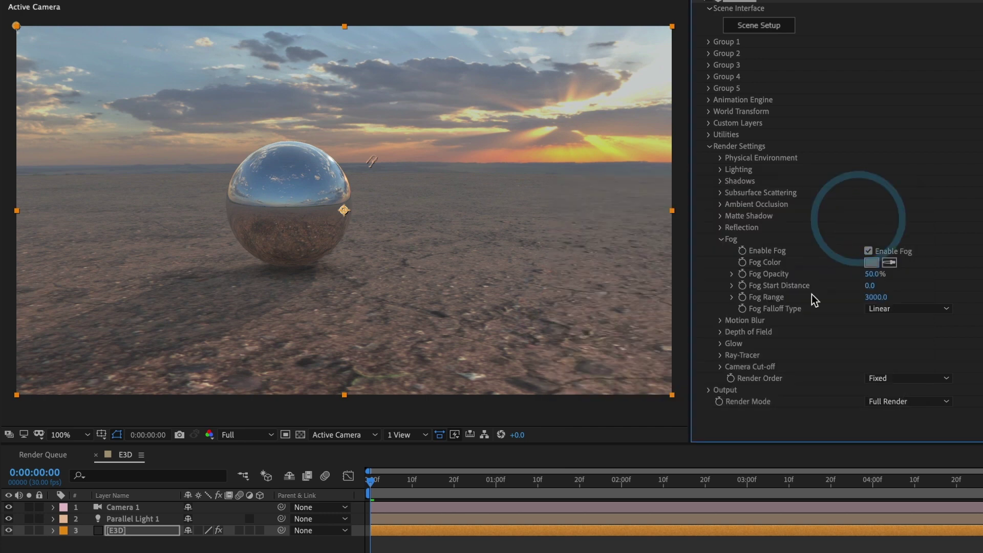
# Step: Set Fog Range to 8430 and Fog Start Distance to 1340
pyautogui.moveTo(877, 297); pyautogui.dragTo(979, 297)
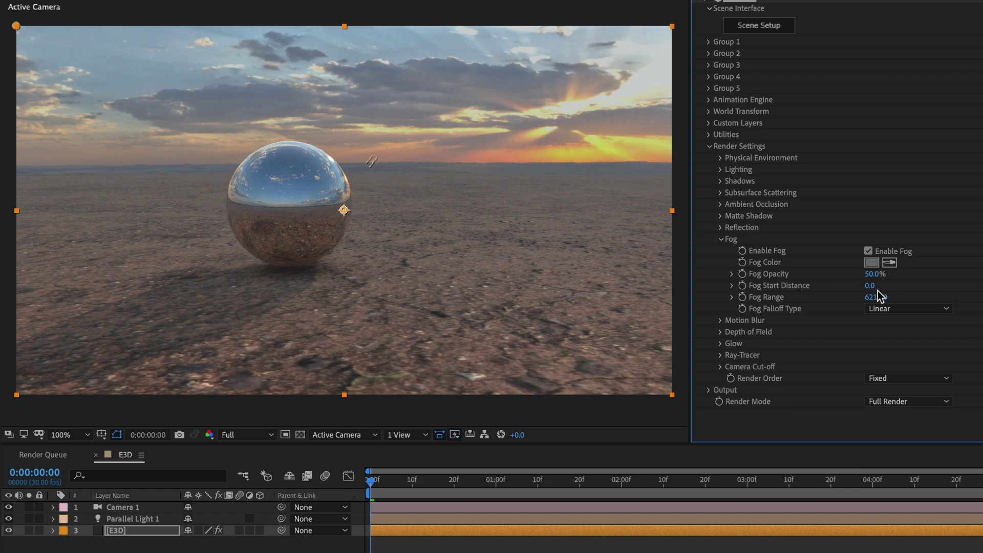
pyautogui.moveTo(871, 297); pyautogui.dragTo(952, 297)
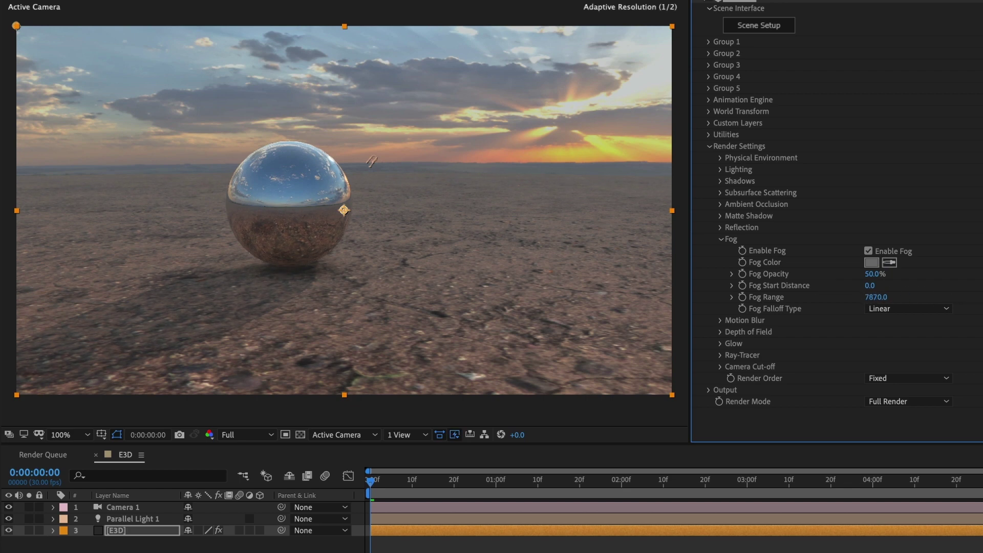
pyautogui.moveTo(889, 296); pyautogui.dragTo(917, 285)
pyautogui.moveTo(981, 306); pyautogui.dragTo(977, 304)
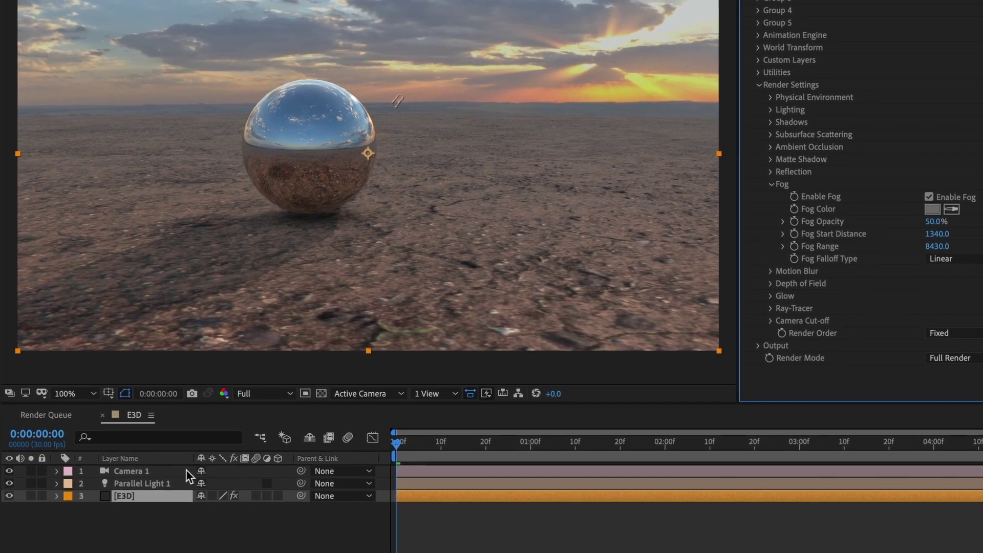
# Step: Turn on Depth of Field in Camera 1's Camera Options
pyautogui.click(128, 507)
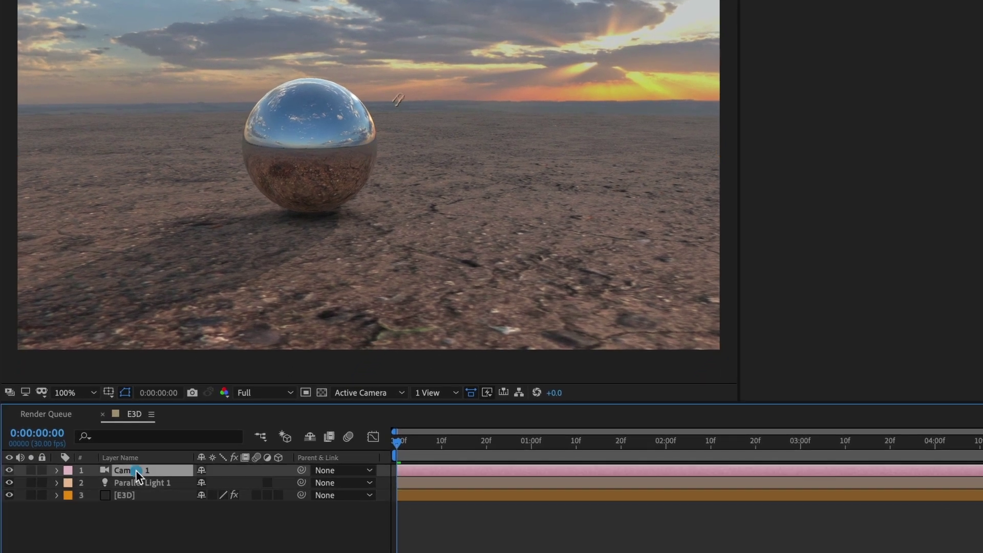
pyautogui.click(56, 471)
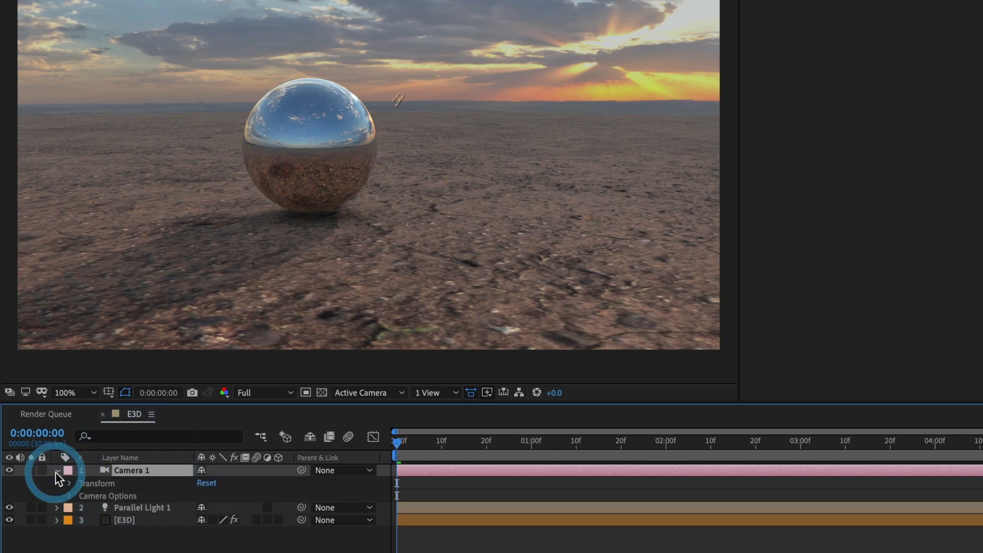
pyautogui.click(72, 497)
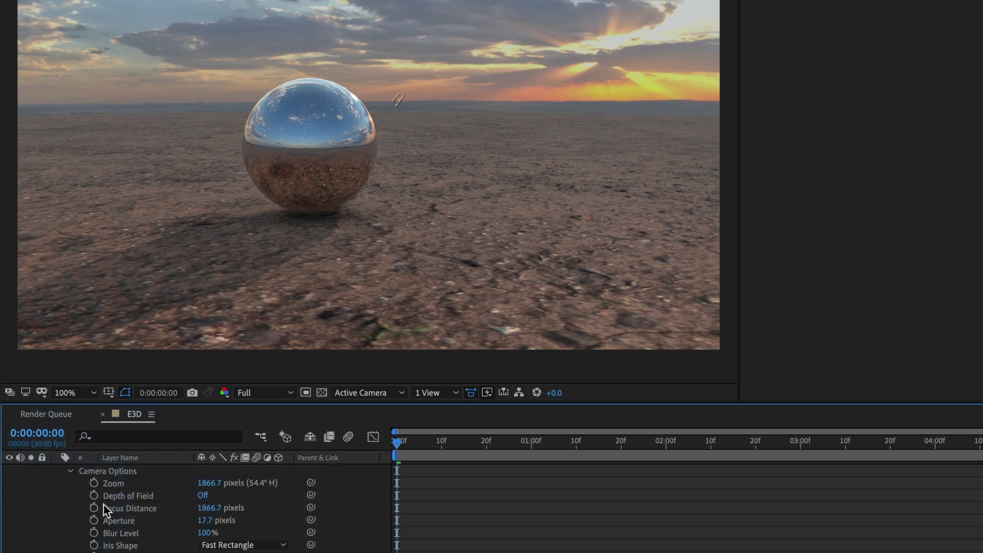
pyautogui.click(202, 496)
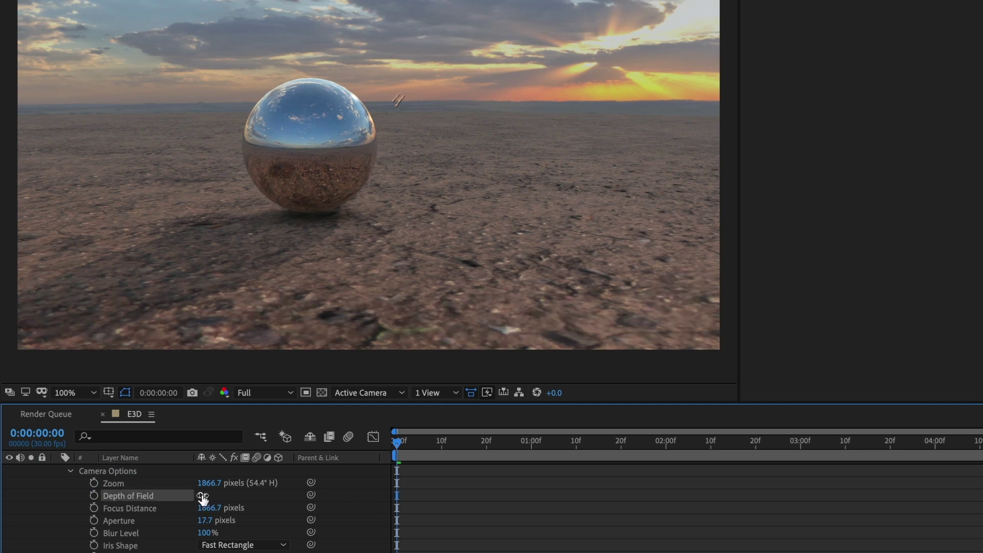
# Step: Set Camera 1's Aperture to 100 and Focus Distance to about 1167 pixels
pyautogui.moveTo(201, 520); pyautogui.dragTo(225, 520)
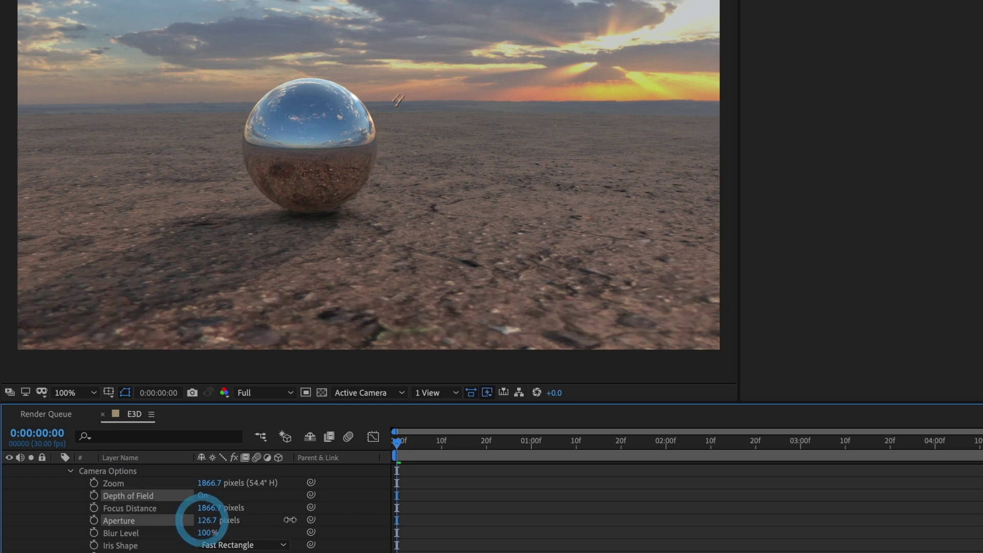
pyautogui.moveTo(311, 519)
pyautogui.mouseDown()
pyautogui.moveTo(437, 520)
pyautogui.moveTo(298, 525)
pyautogui.mouseUp()
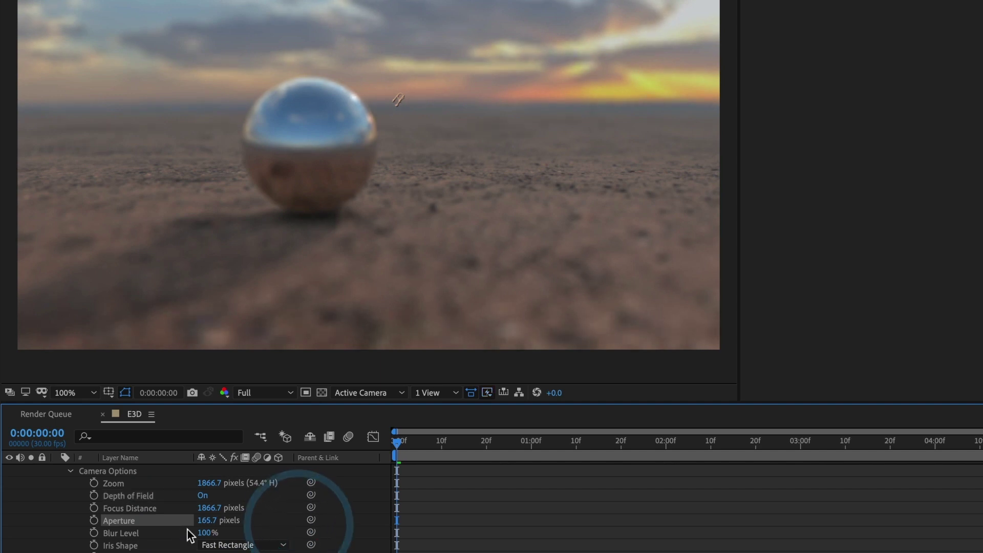
pyautogui.click(206, 520)
pyautogui.write('100')
pyautogui.press('Return')
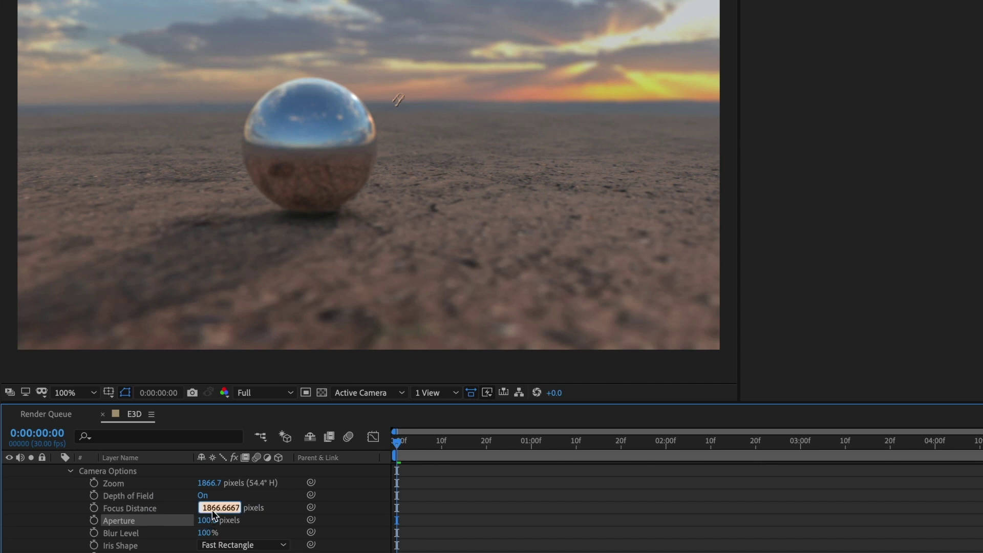
pyautogui.write('1000')
pyautogui.press('Return')
pyautogui.moveTo(198, 506); pyautogui.dragTo(328, 508)
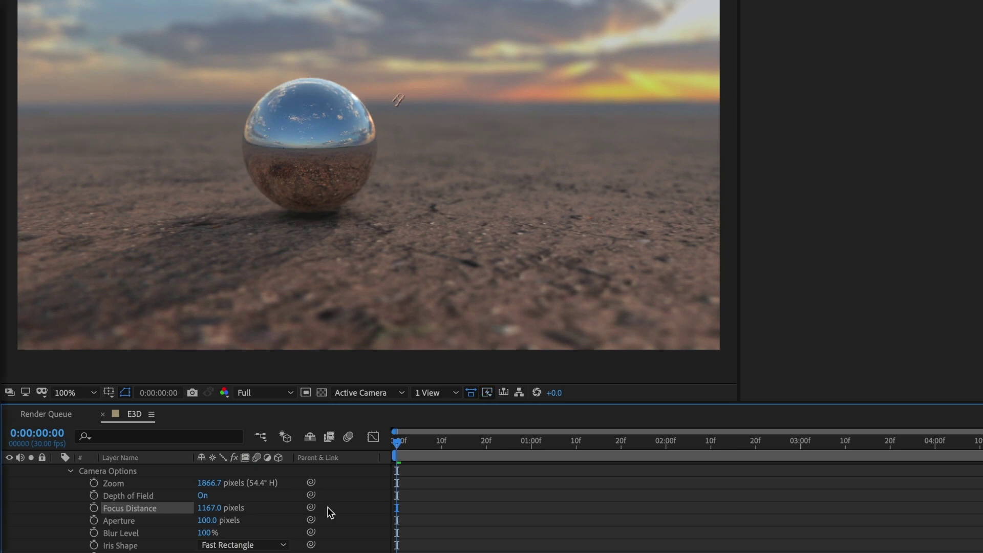